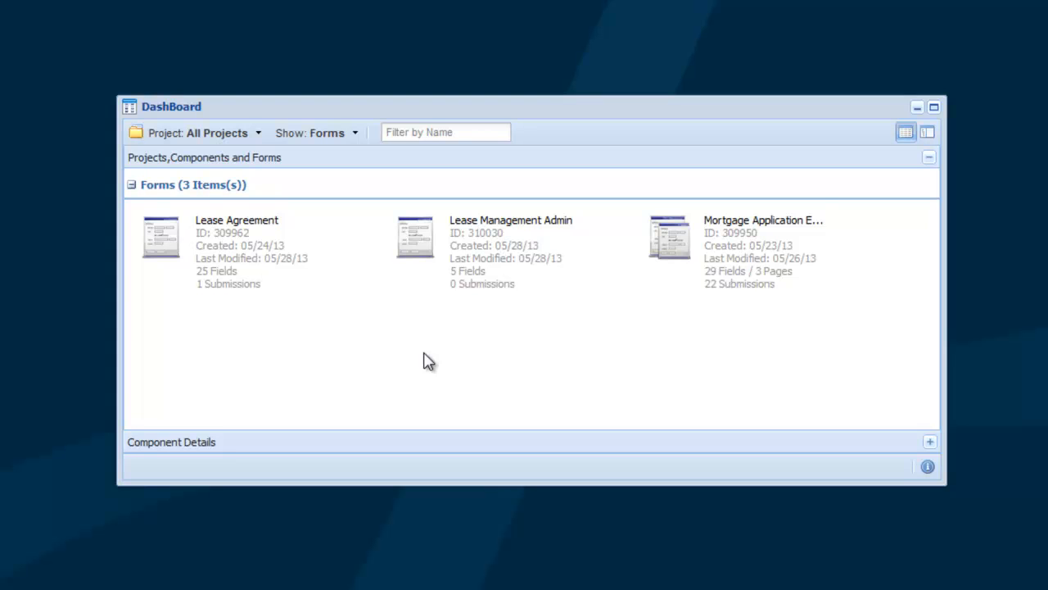
Step: Open the Lease Agreement form in the Form Designer
right_click(206, 258)
mouse_move(243, 268)
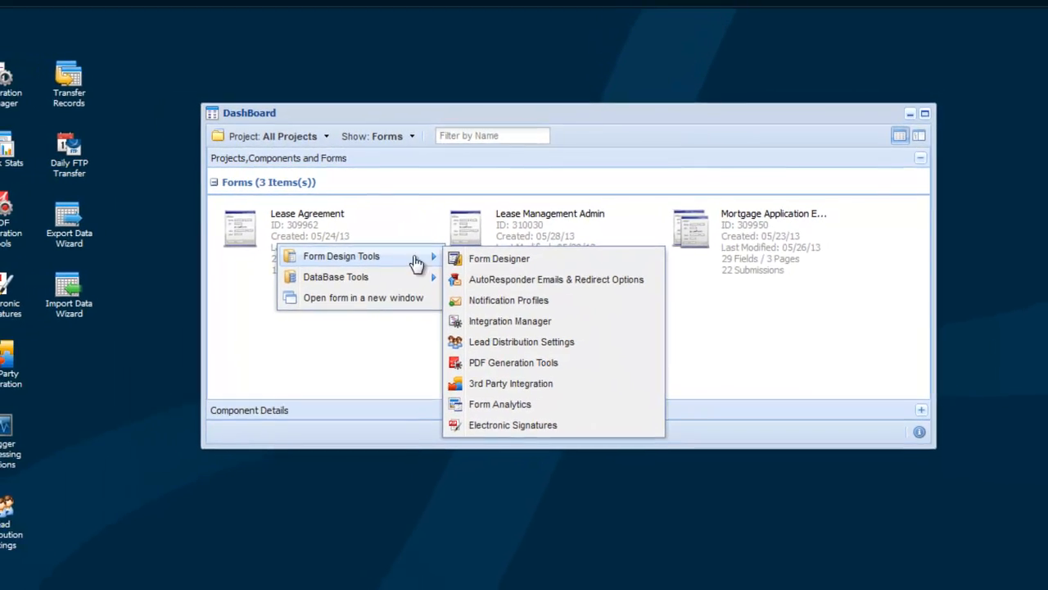
click(473, 262)
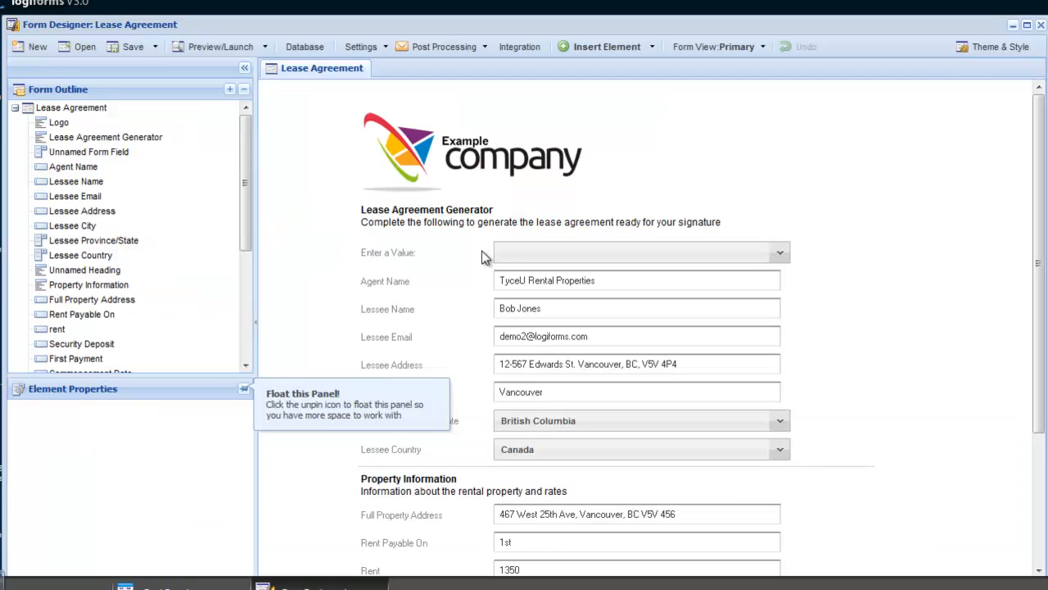
Step: Insert a drop-down menu field named Status directly below the Lease Agreement Generator heading
click(471, 225)
right_click(470, 228)
mouse_move(491, 237)
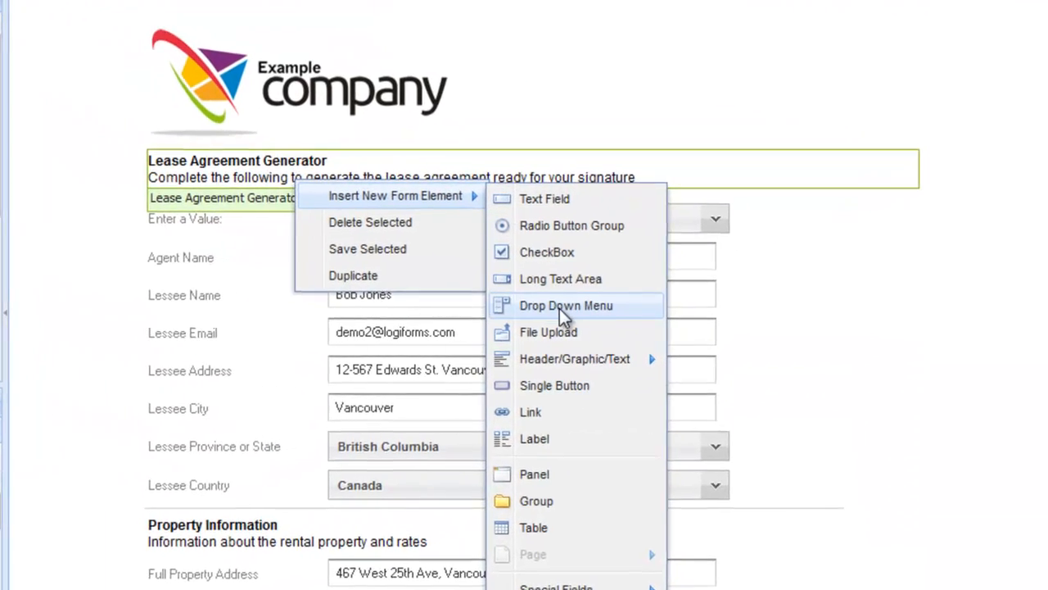
click(666, 316)
text(S)
key(Return)
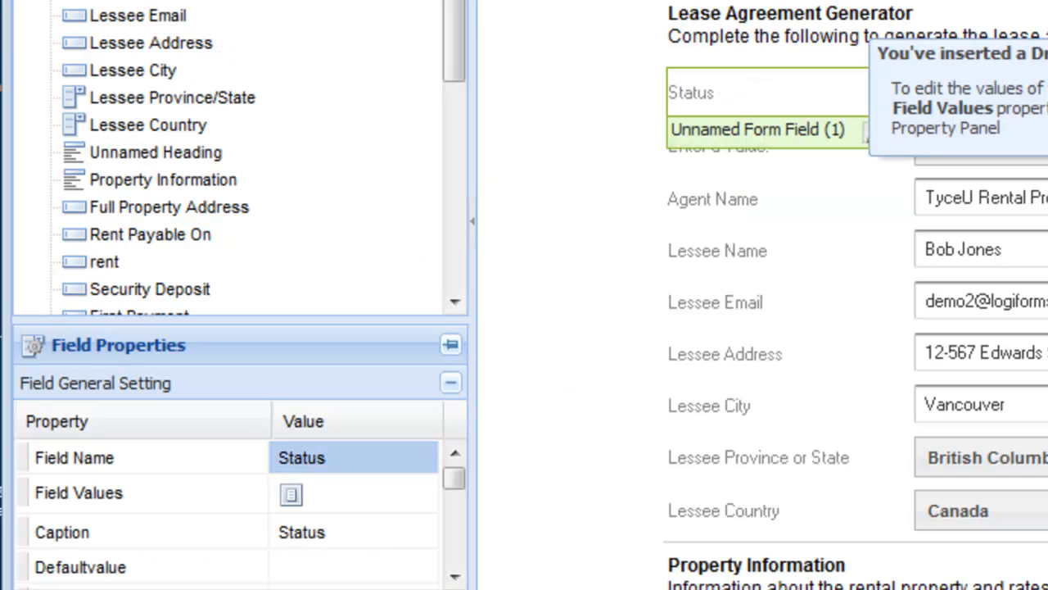
Step: Give the Status field the options New, Declined and Approved with lowercase data values, and set its default value to new
click(291, 494)
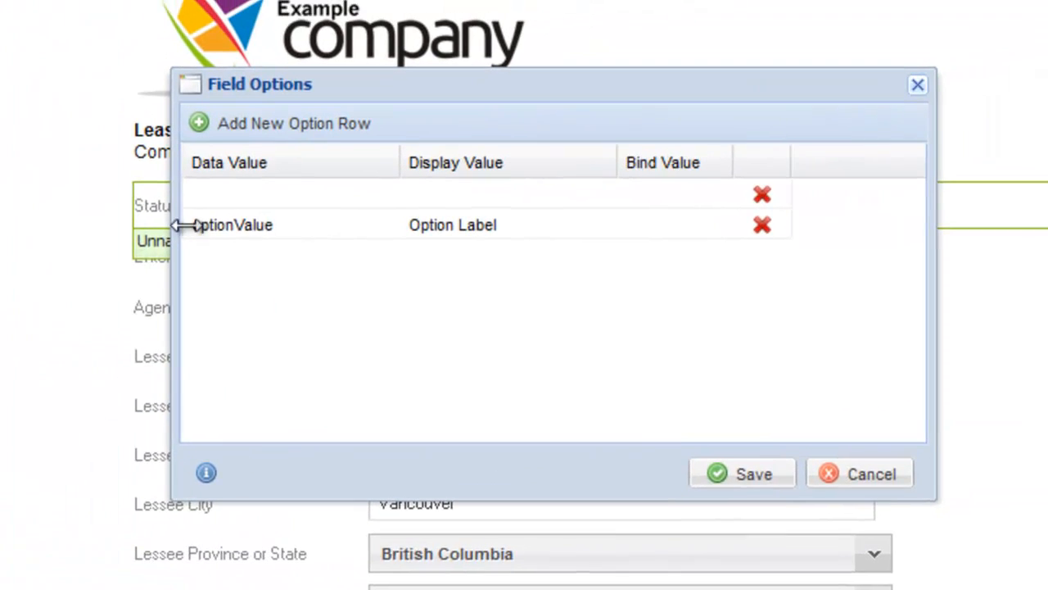
click(636, 107)
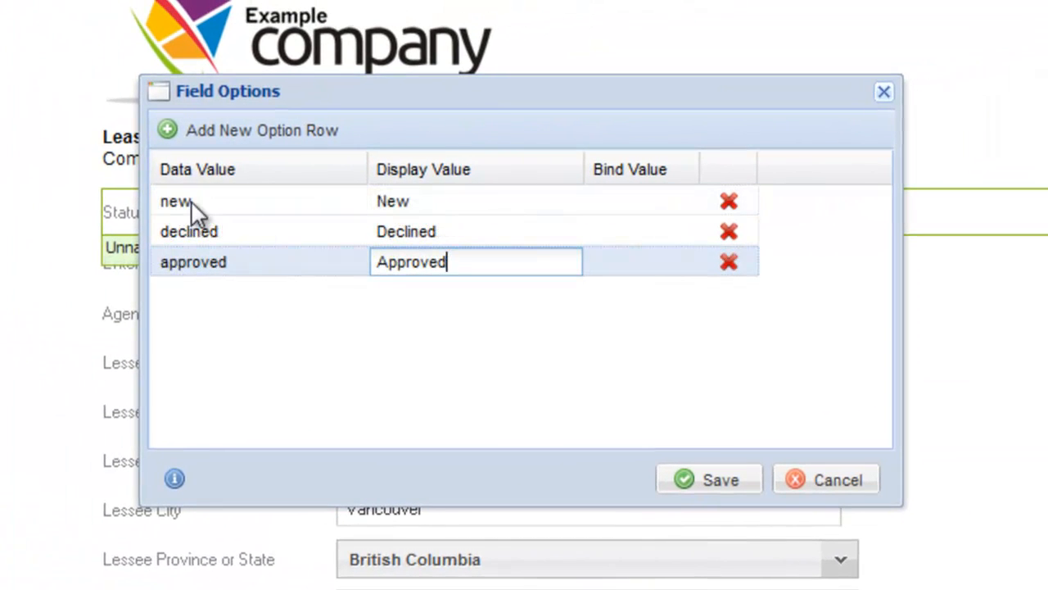
click(729, 474)
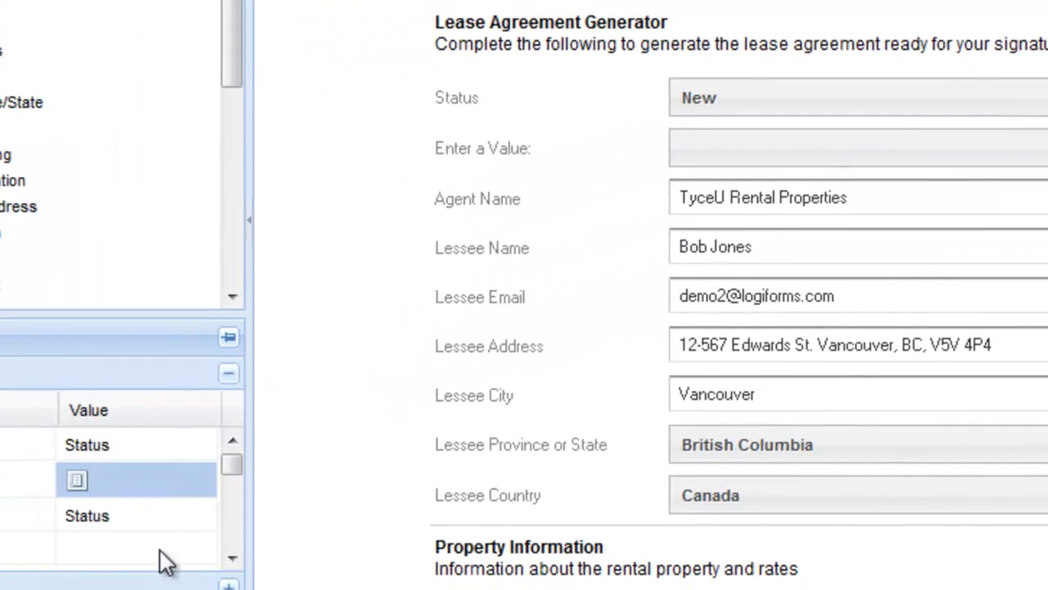
click(313, 498)
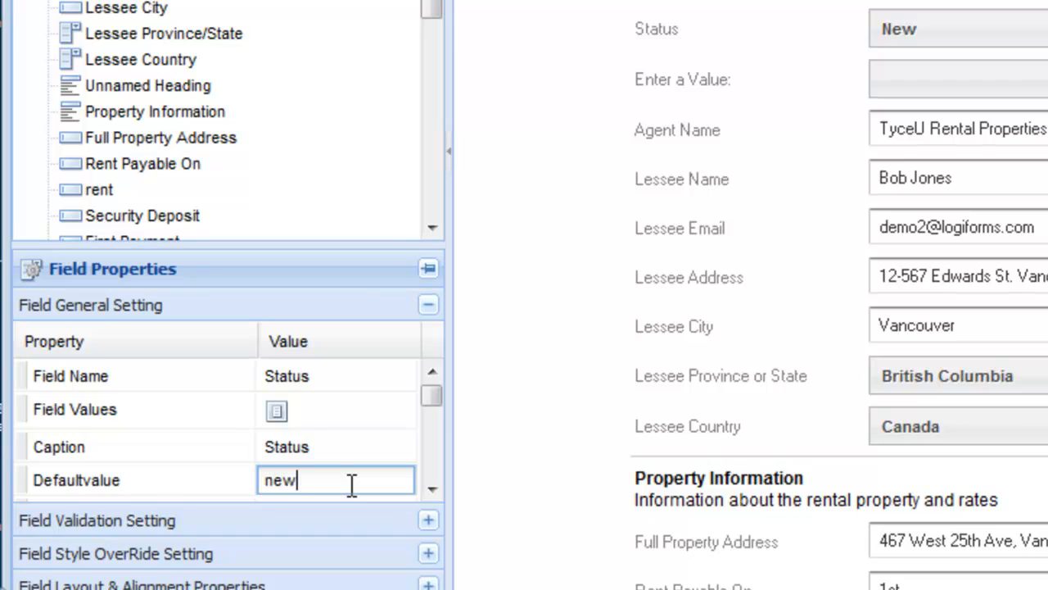
key(Return)
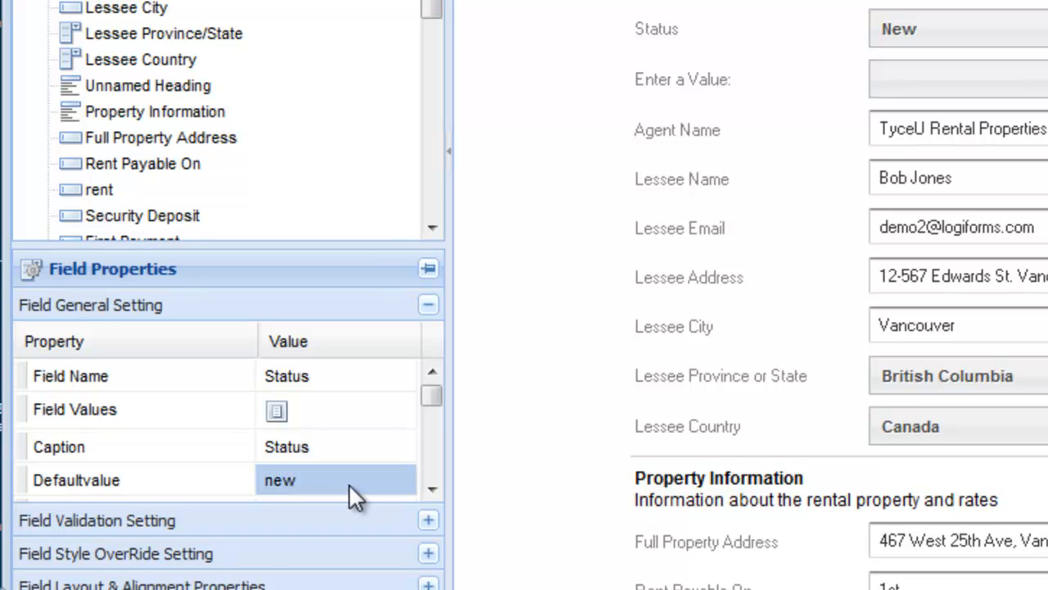
Step: Set the Status field's Hidden property to true and save the form
click(432, 489)
click(432, 488)
click(432, 489)
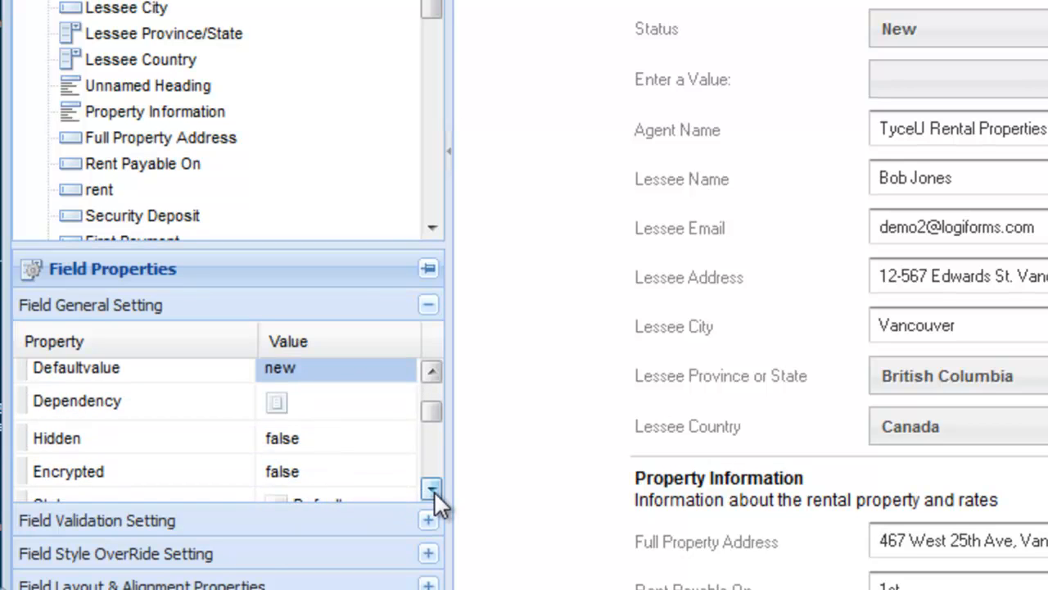
click(386, 456)
click(333, 455)
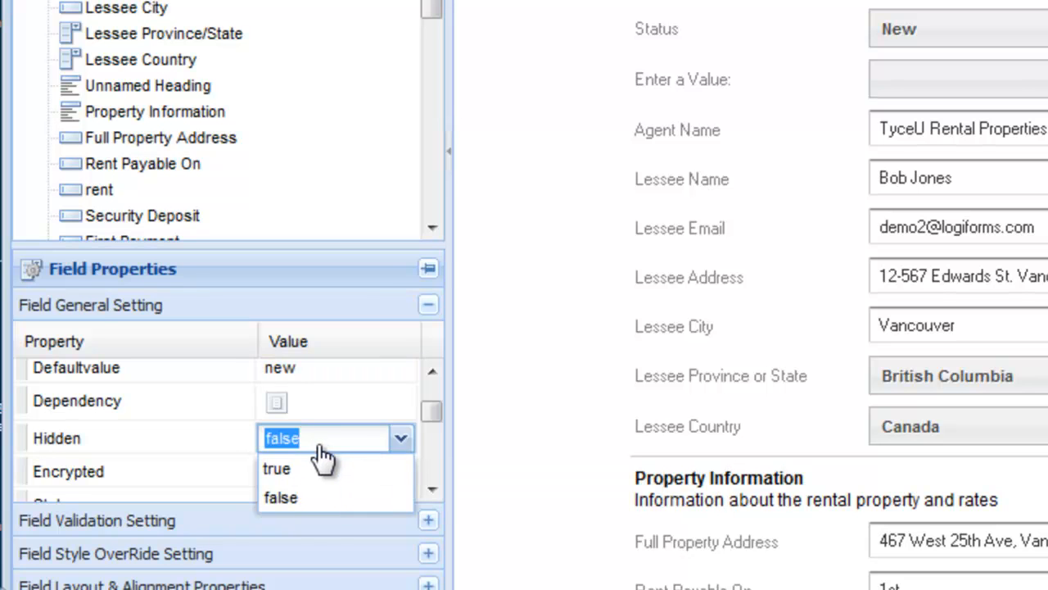
click(318, 472)
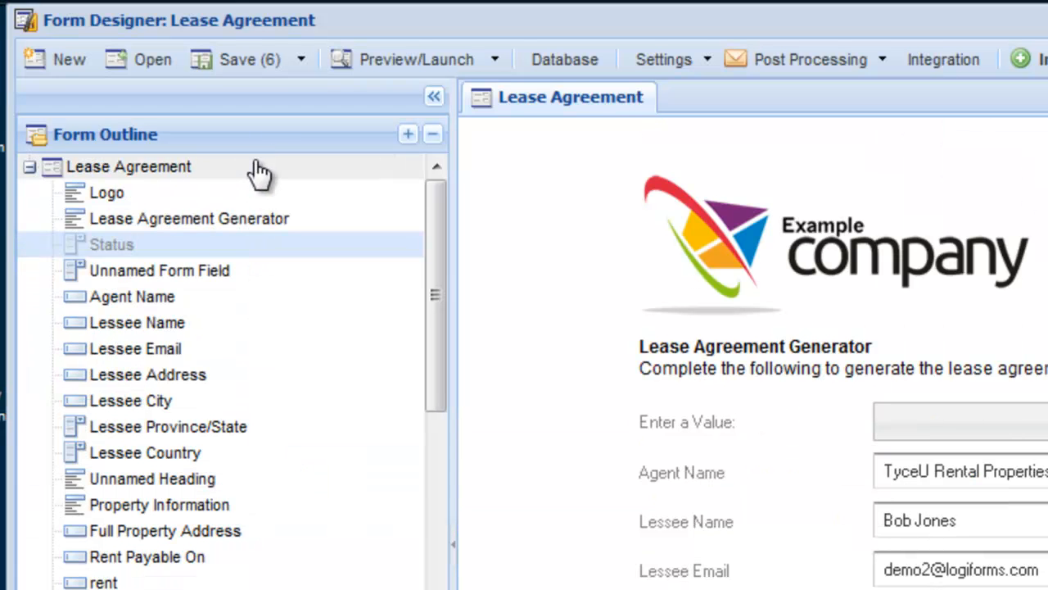
click(253, 68)
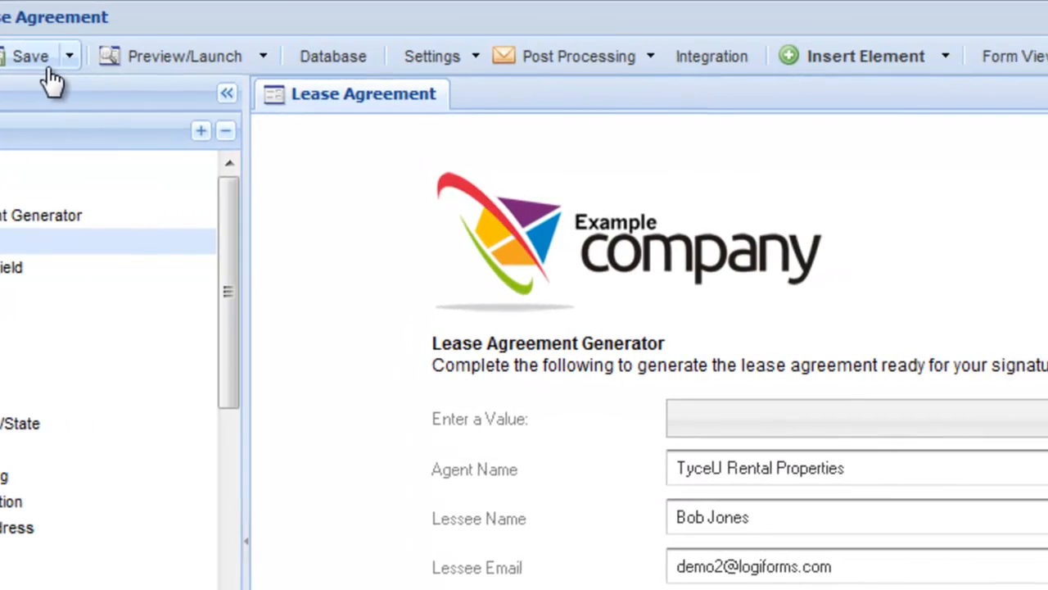
Step: Set the Lease Agreement electronic signature profile to Manually Triggered Only and save the profile with its other settings as they are
click(492, 62)
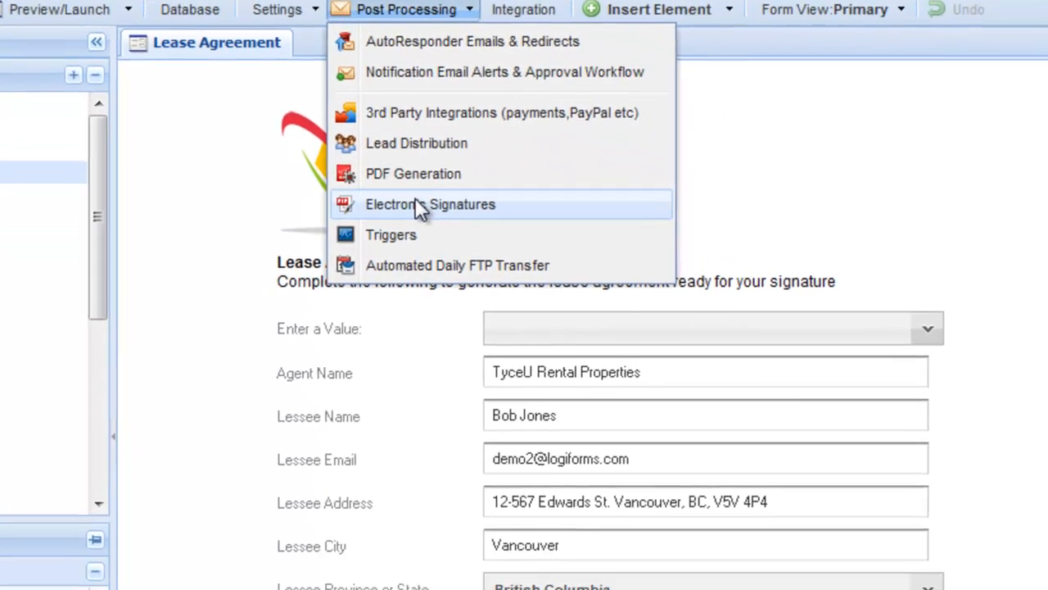
click(492, 259)
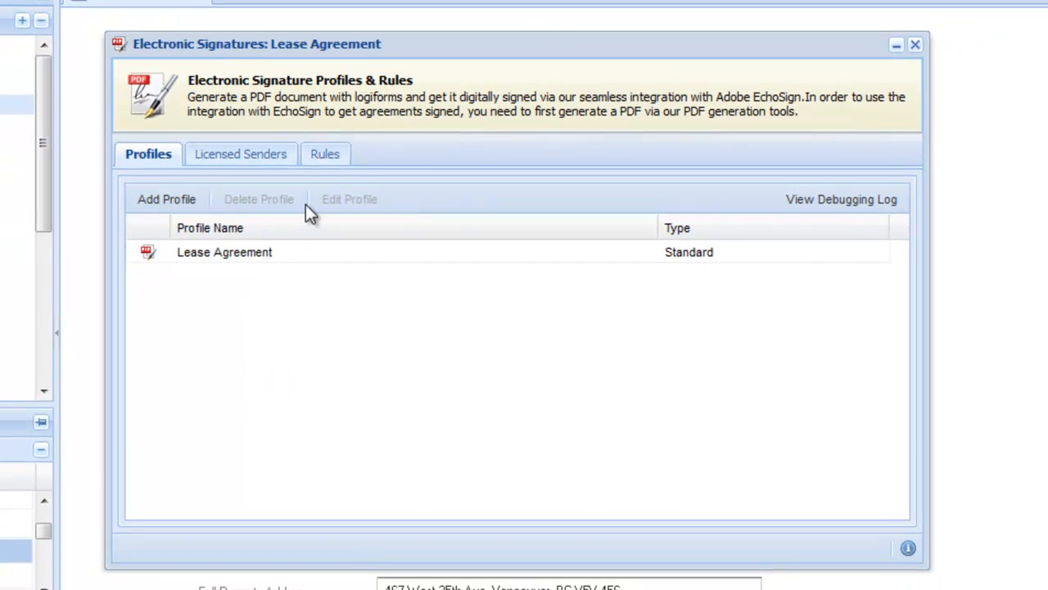
click(287, 249)
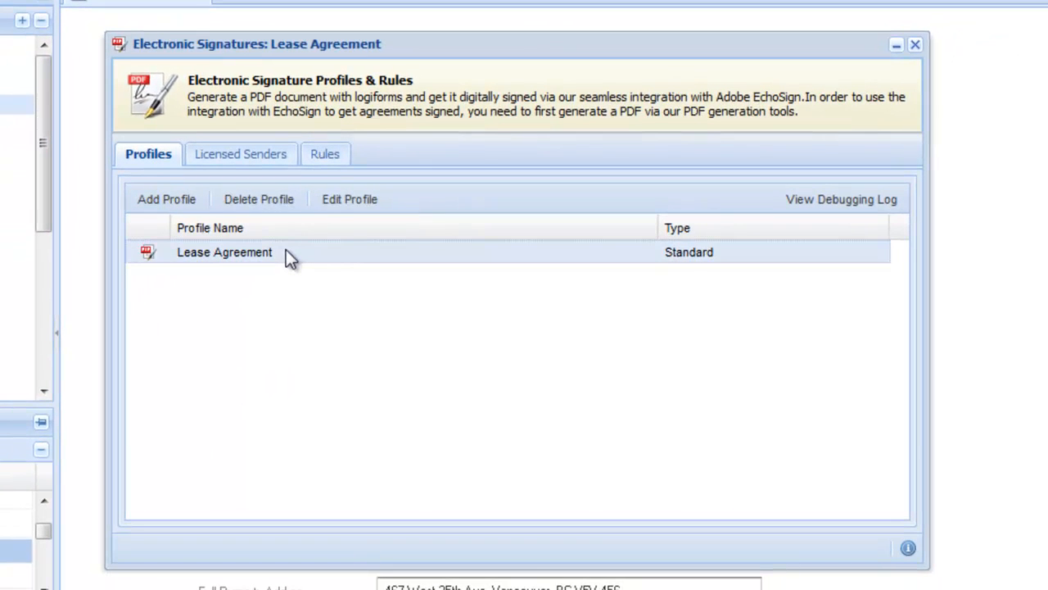
click(347, 200)
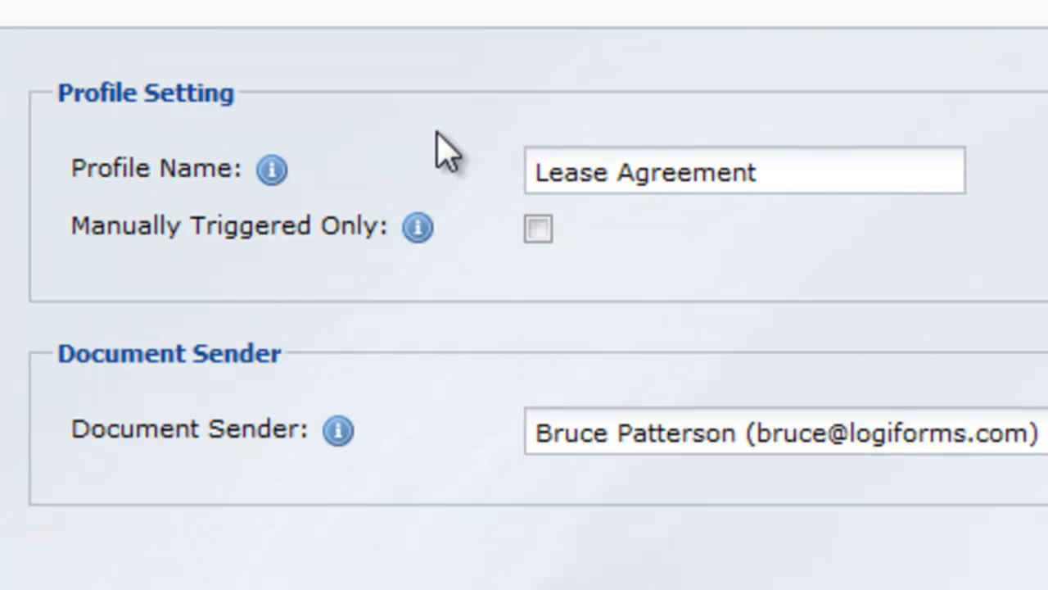
click(534, 226)
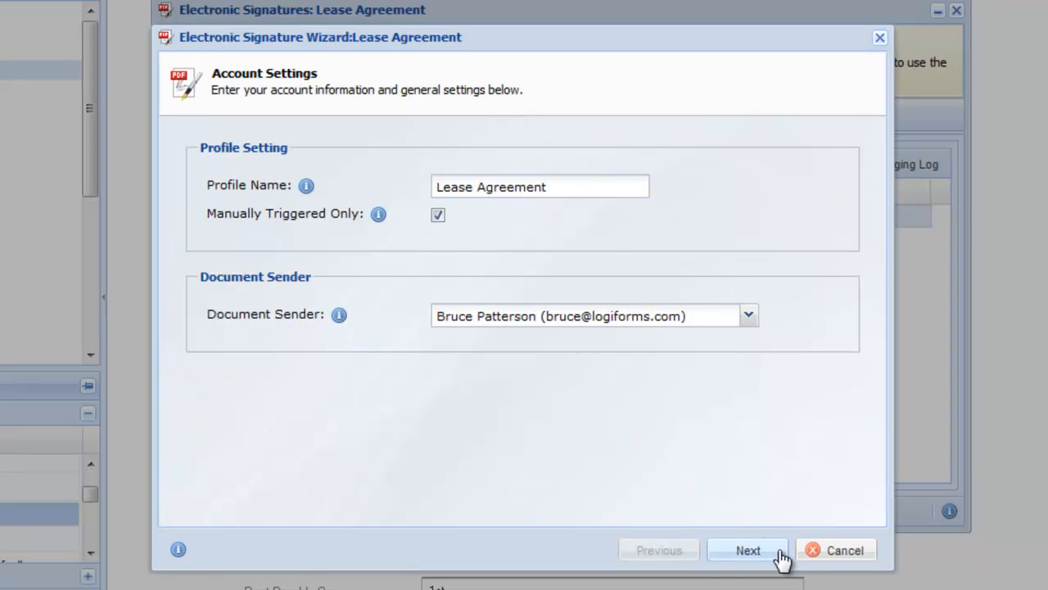
click(782, 557)
click(782, 557)
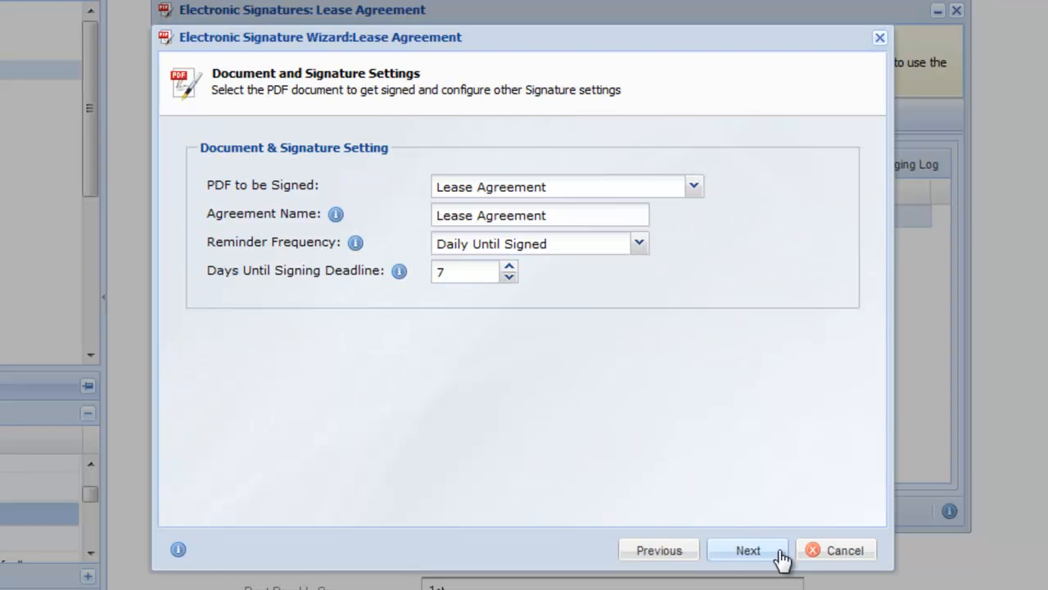
click(782, 557)
click(748, 550)
click(780, 553)
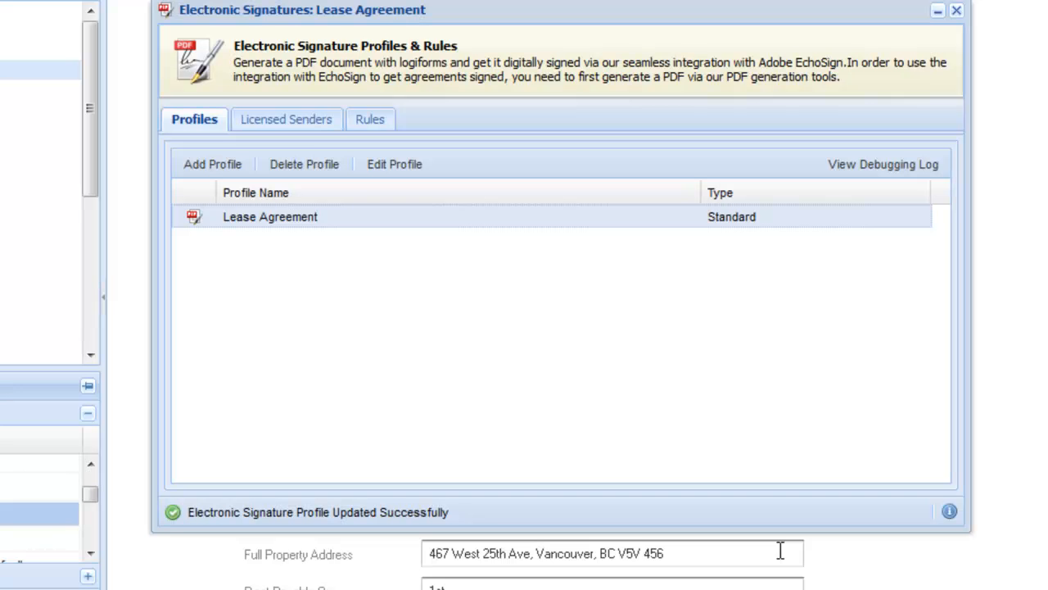
key(Escape)
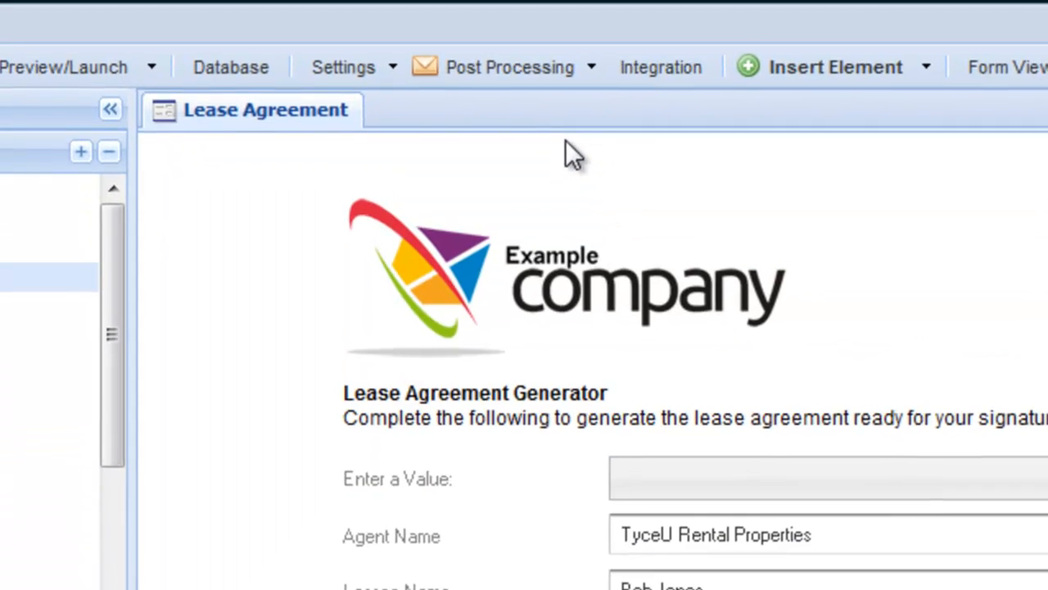
Step: Add a trigger profile named Send for Signature to the form, with logging enabled and execution on update only
click(573, 74)
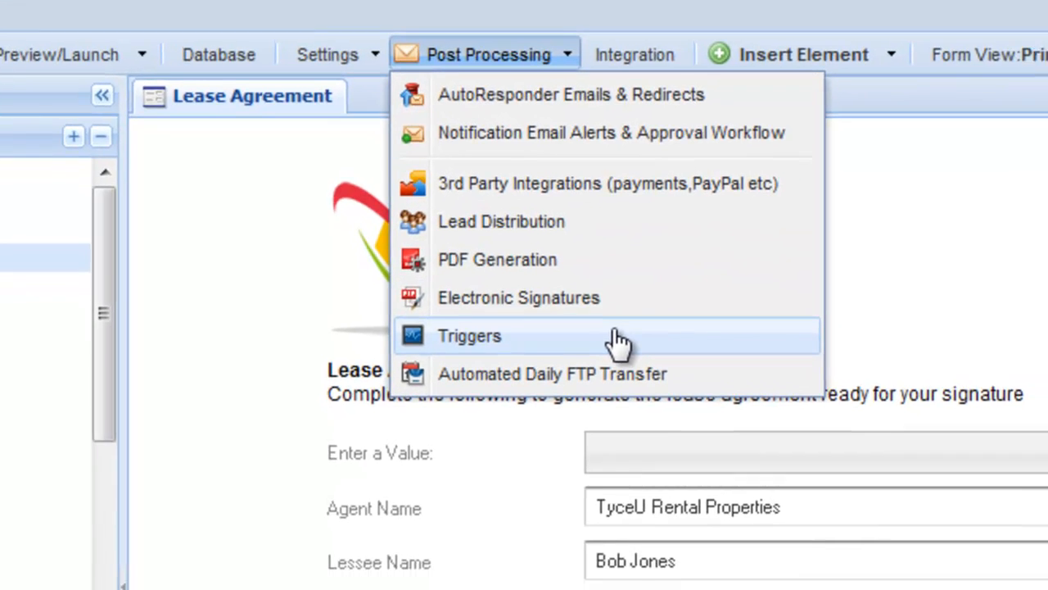
click(620, 344)
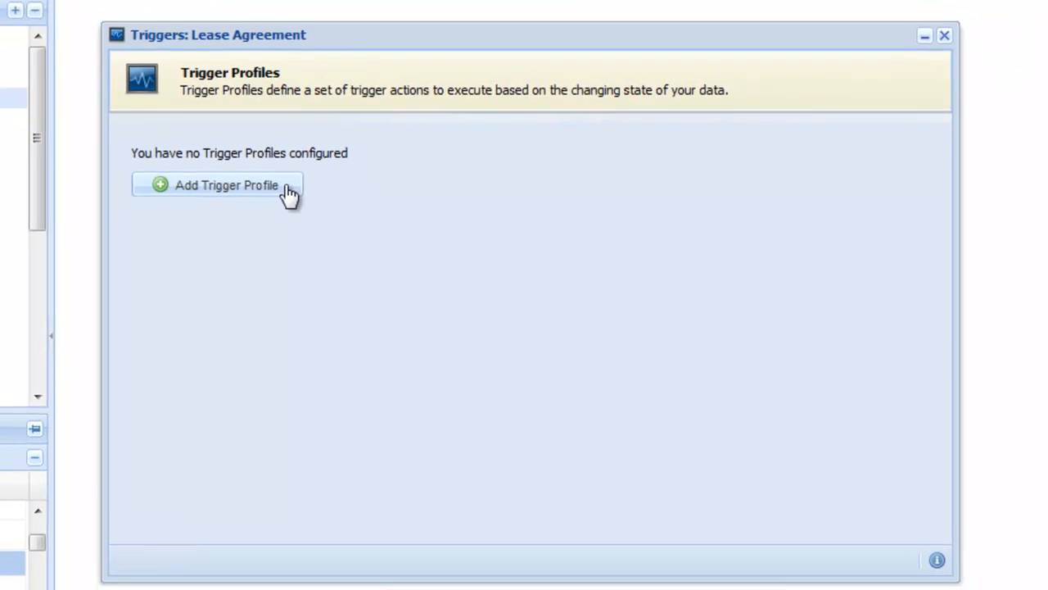
click(289, 191)
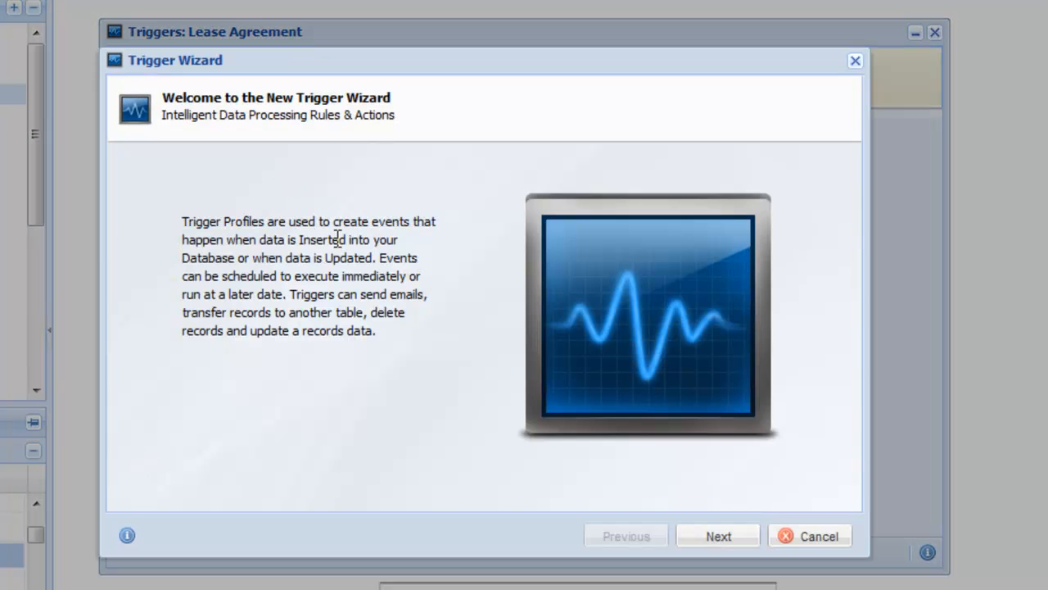
click(724, 538)
click(496, 219)
text(Send fo)
text(r Signature)
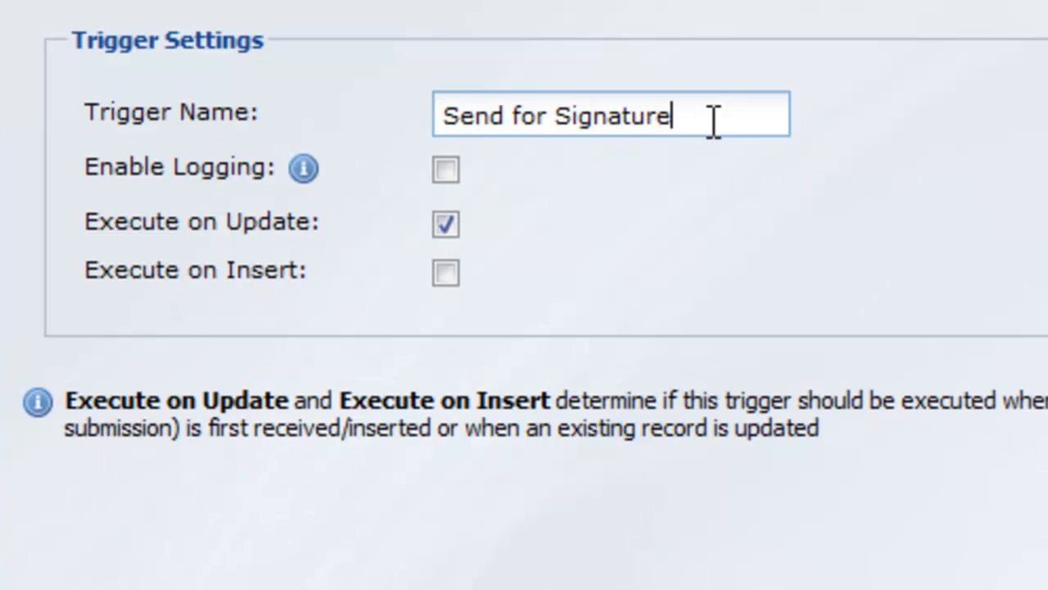
click(449, 178)
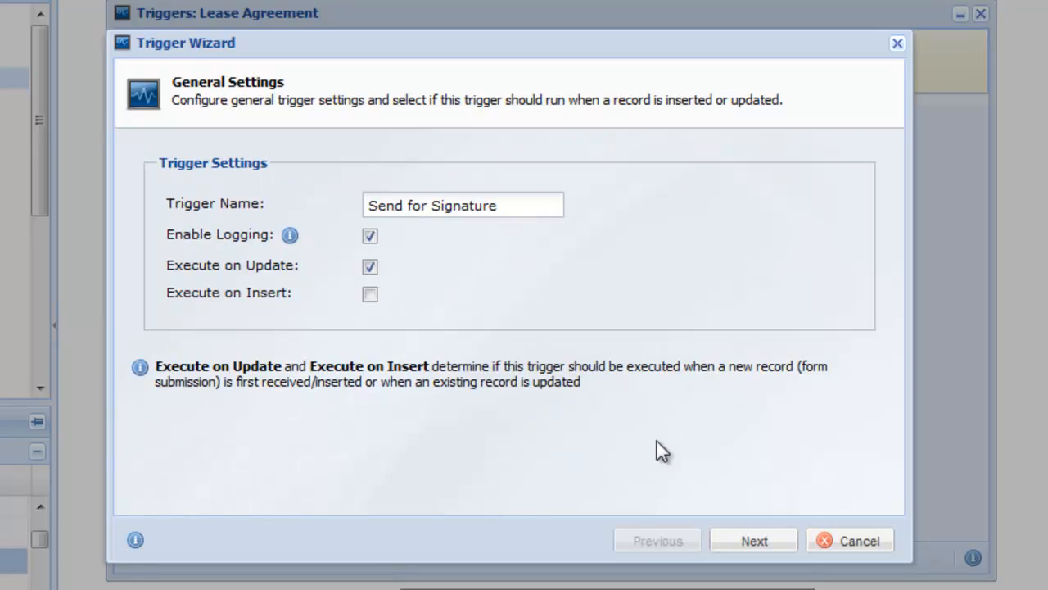
click(766, 542)
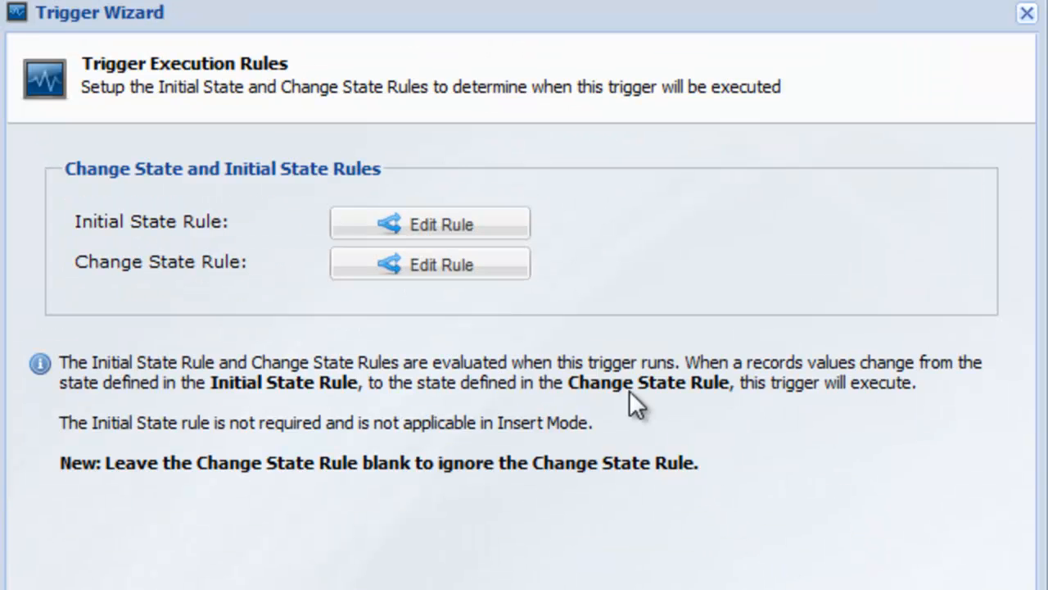
Step: Define the trigger's Initial State Rule as Status equals New
click(469, 226)
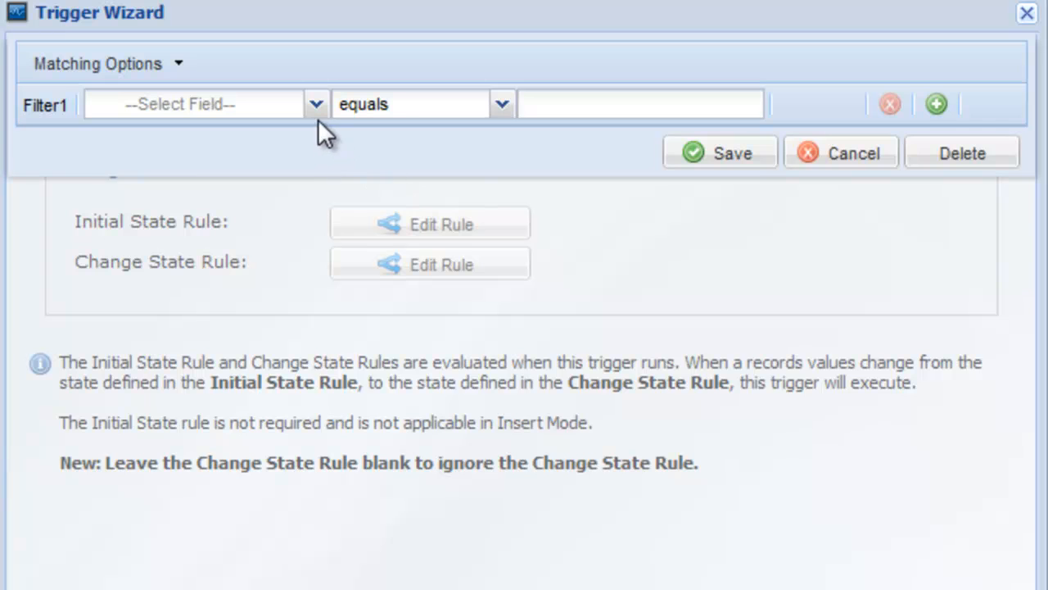
click(315, 106)
click(279, 138)
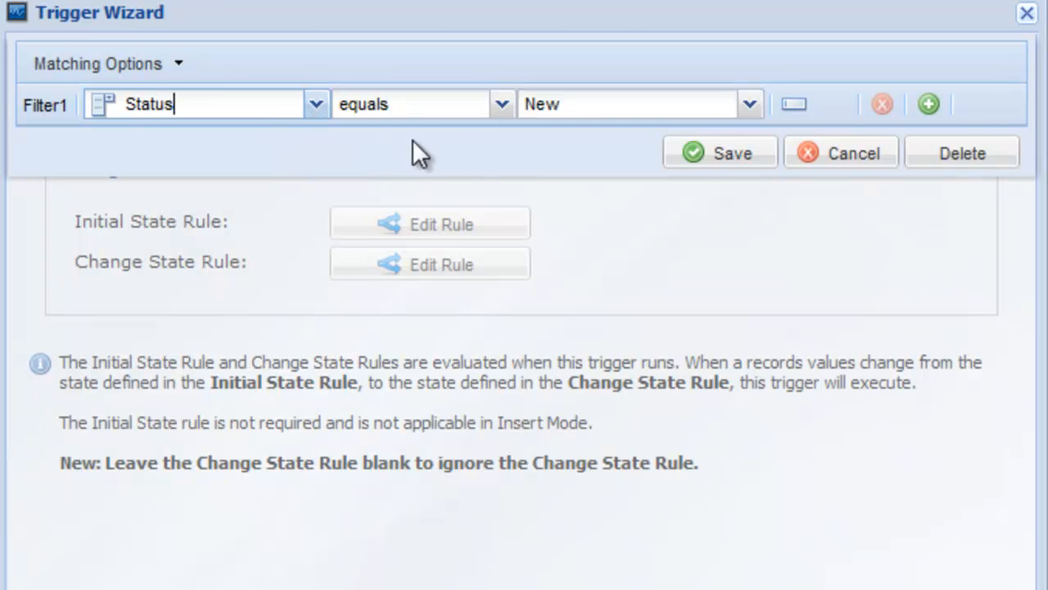
click(697, 153)
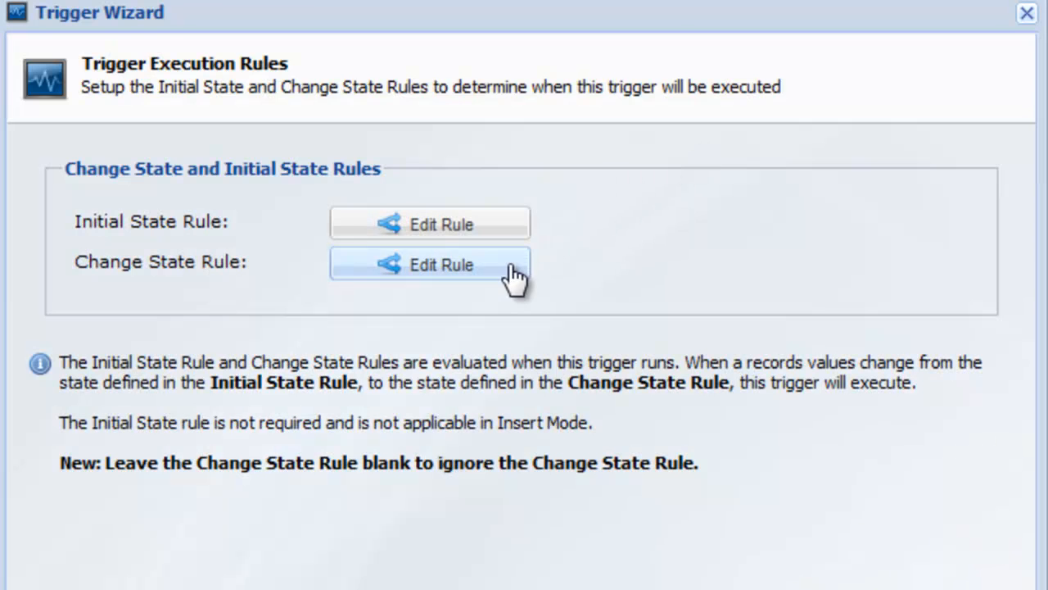
Step: Define the trigger's Change State Rule as Status equals Approved
click(512, 270)
click(327, 114)
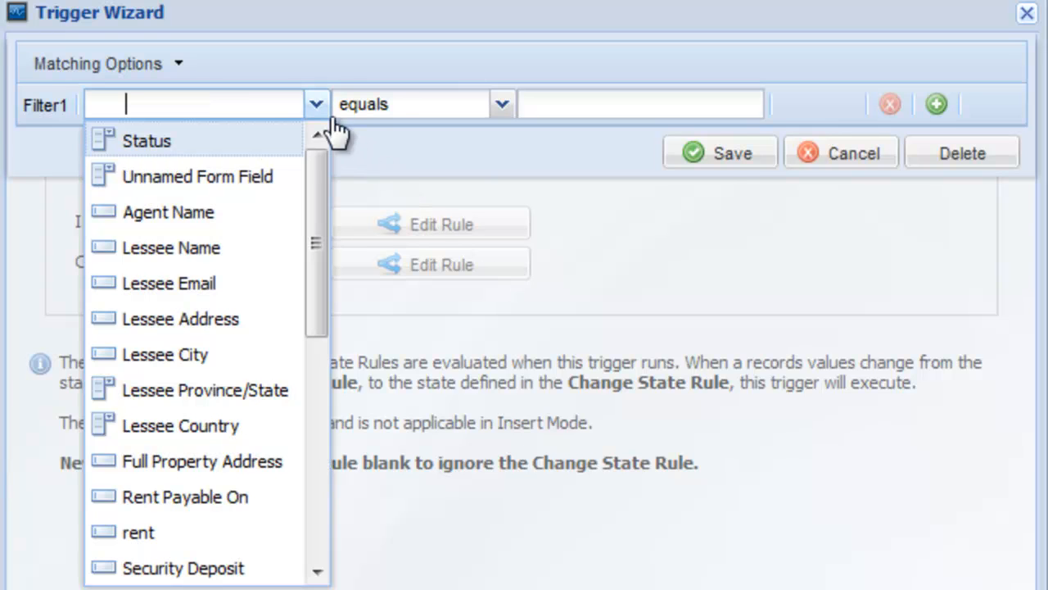
click(301, 139)
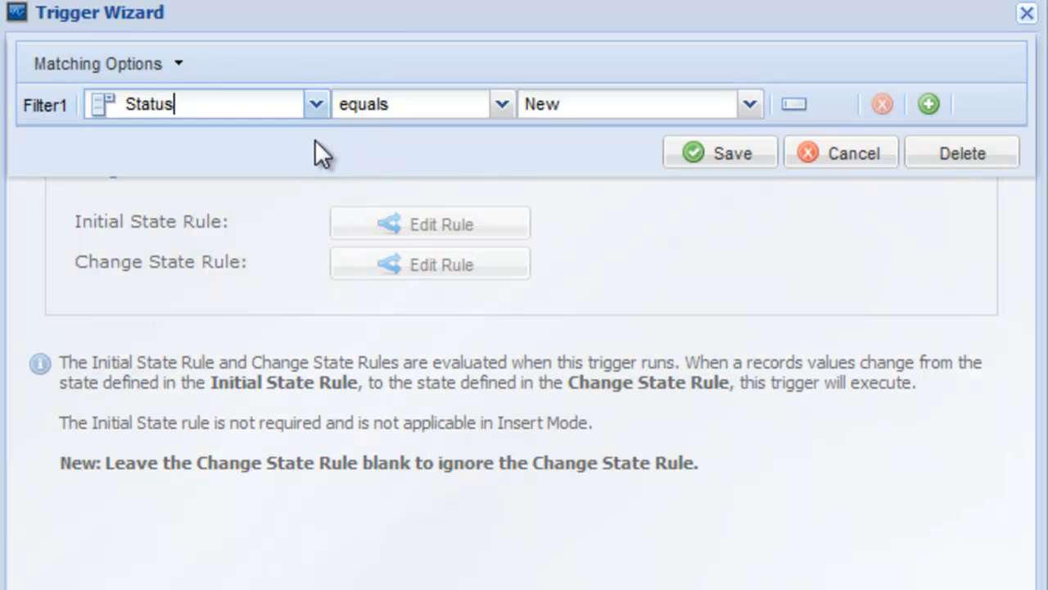
click(557, 103)
click(580, 198)
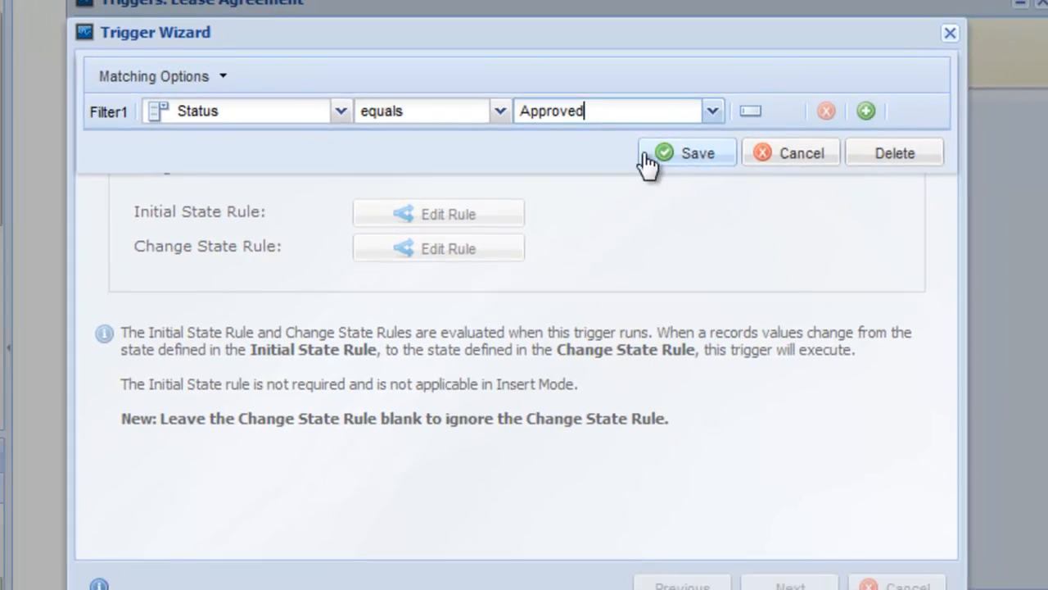
click(715, 153)
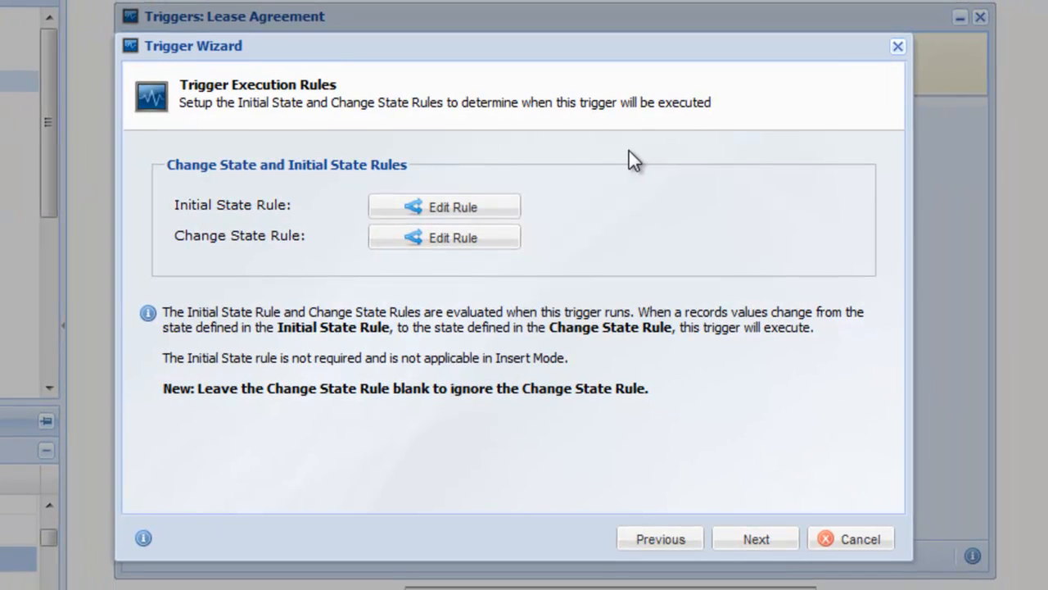
Step: Add an Execute 3rd Party Process action named Send for Signature to the trigger
click(770, 544)
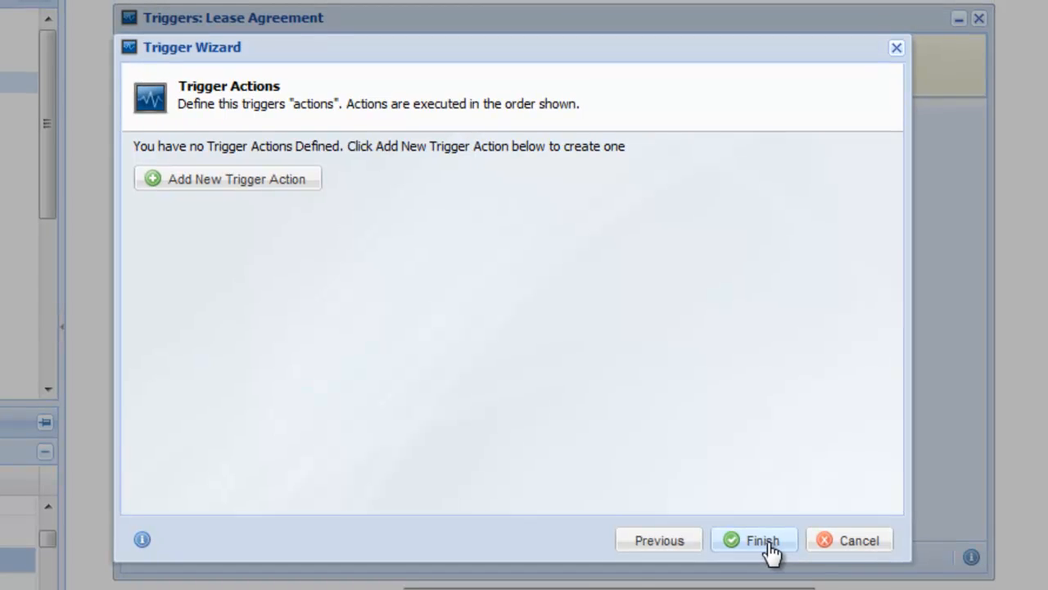
click(240, 231)
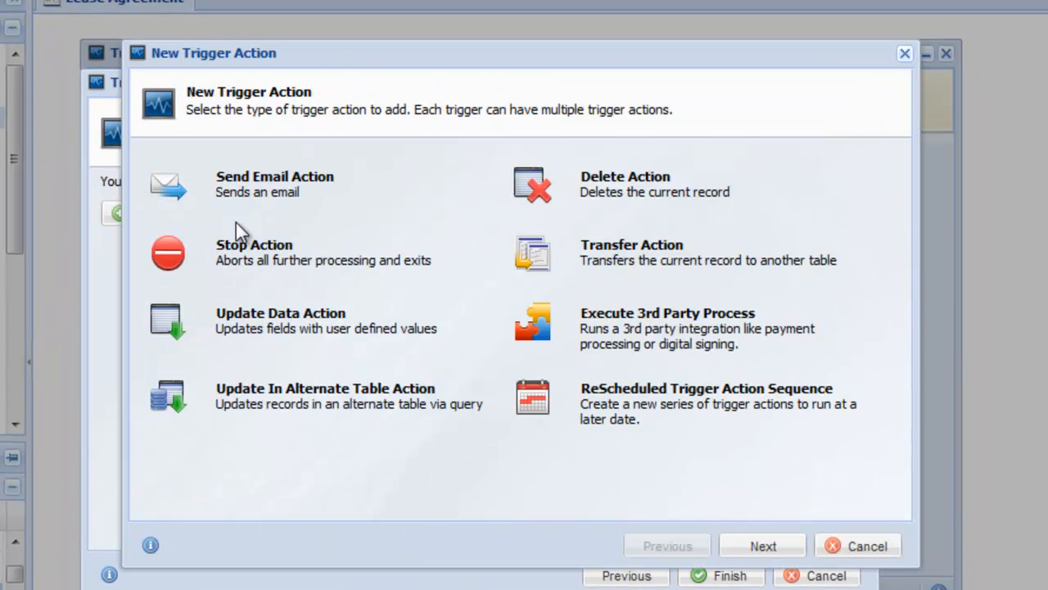
click(538, 336)
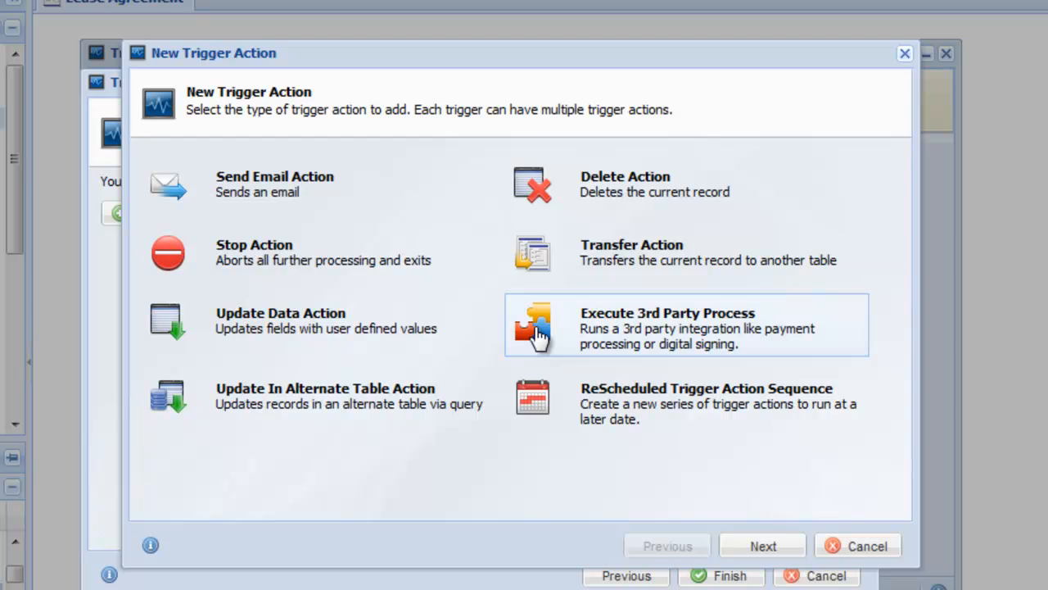
click(763, 546)
click(785, 544)
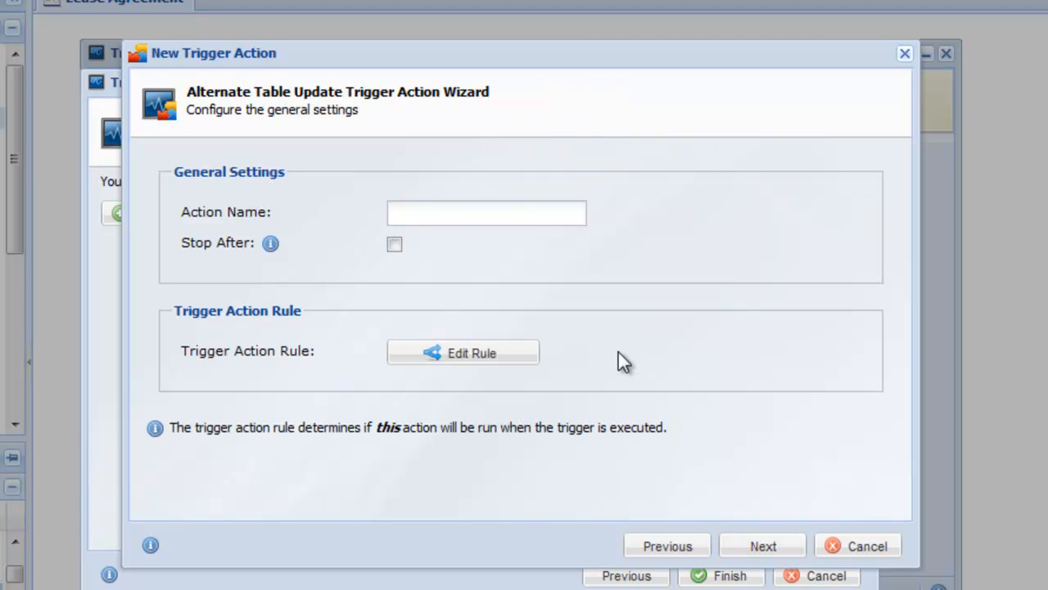
click(525, 214)
text(Send for Signature)
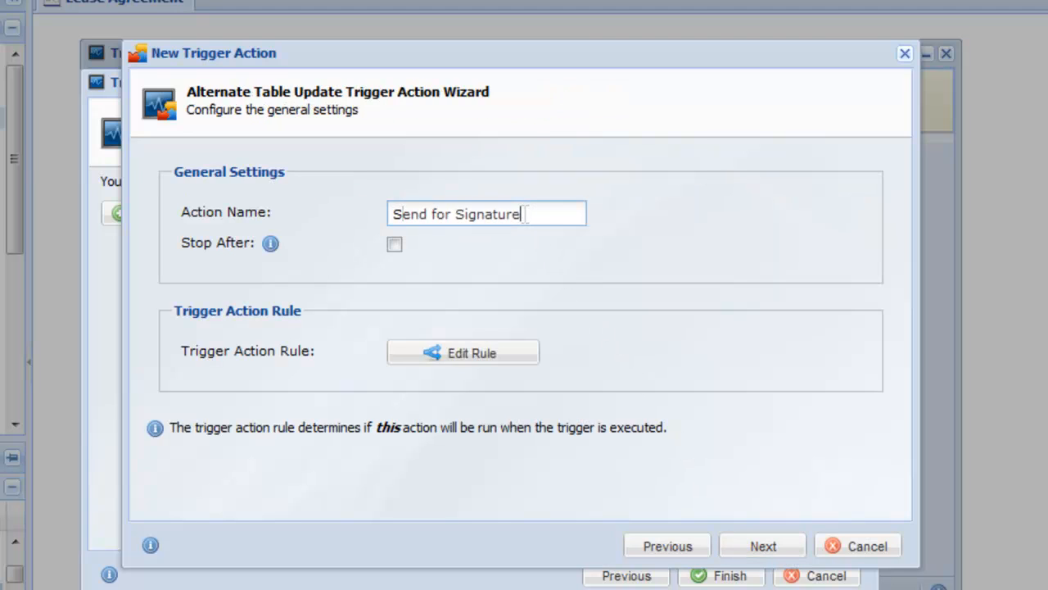
Step: Set the action's target profile to the Lease Agreement Digital Signature Profile, then finish the action and the trigger profile
click(764, 547)
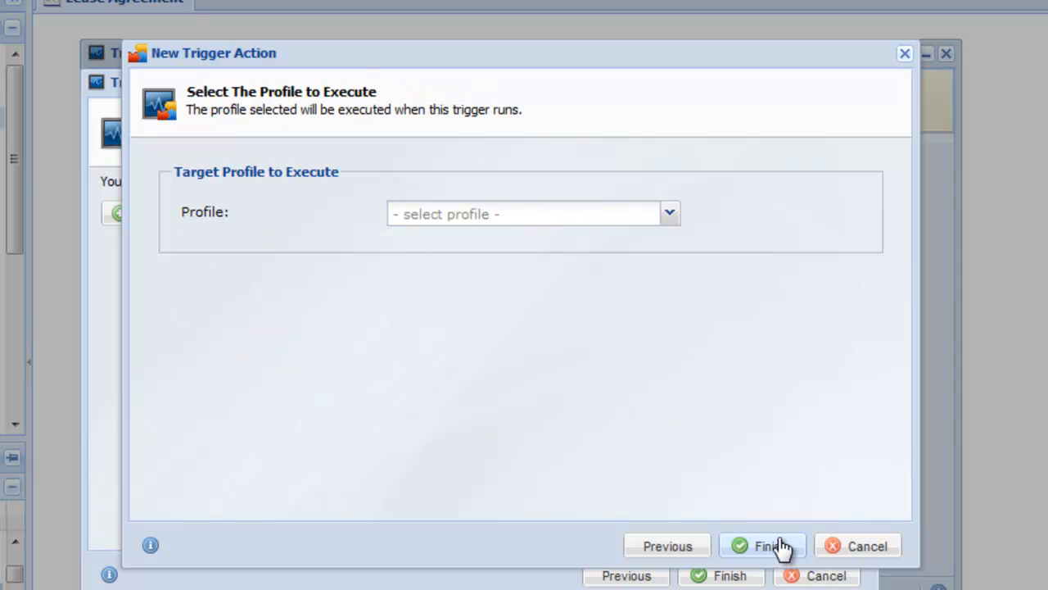
click(665, 217)
click(640, 234)
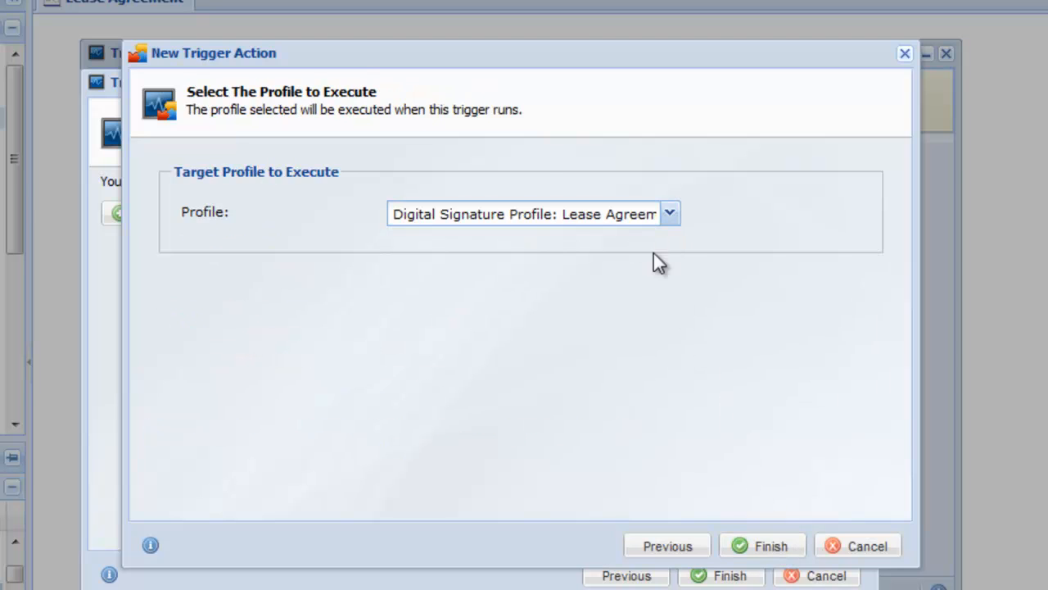
click(769, 547)
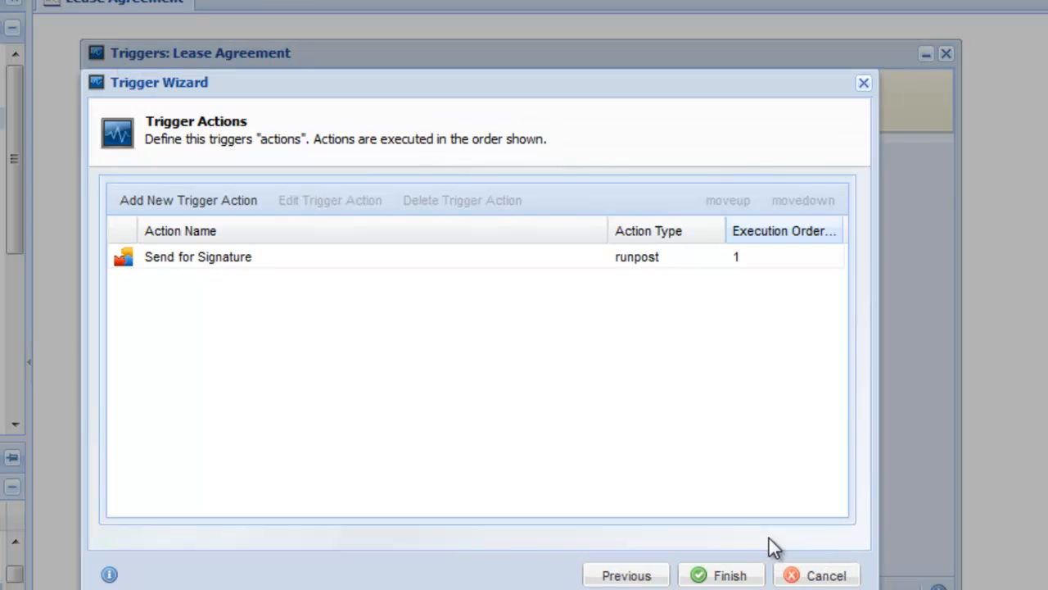
click(733, 574)
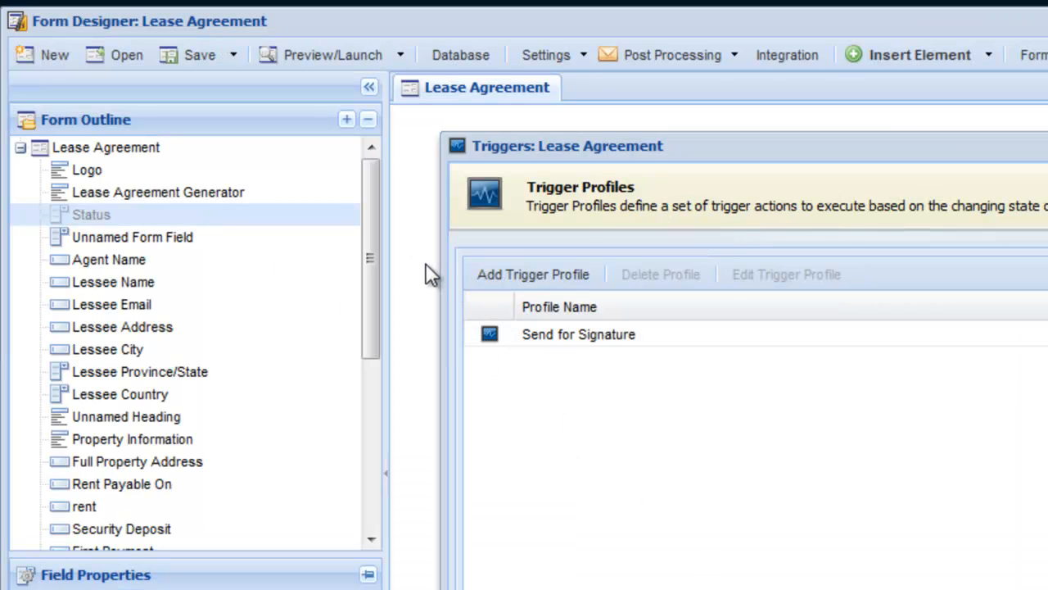
Step: Launch the Lease Agreement form in a browser window and submit it with its prefilled values to generate the lease agreement
click(92, 117)
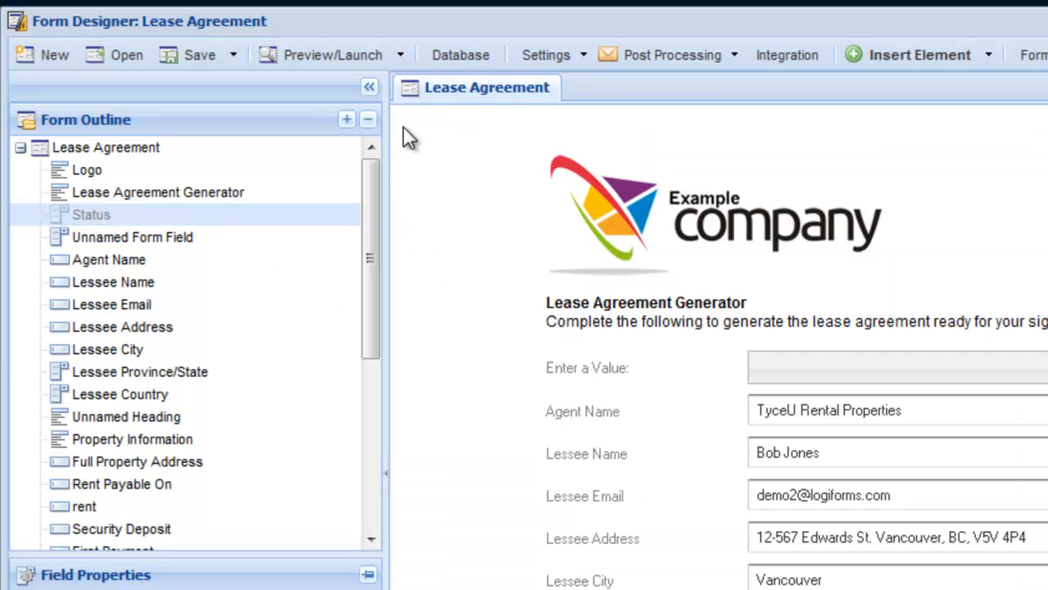
click(401, 54)
click(451, 157)
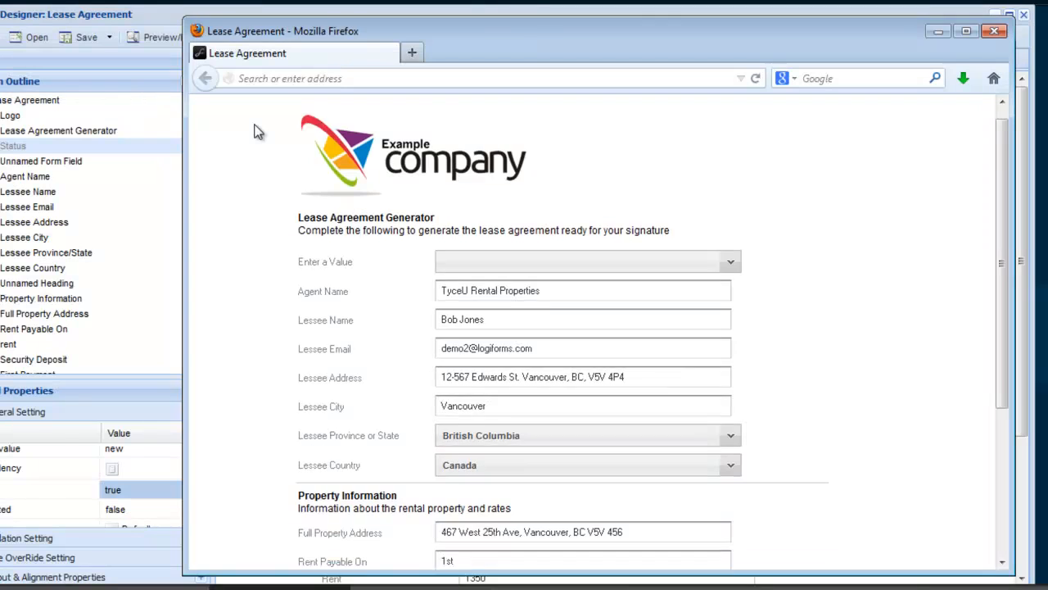
scroll(255, 127, down, 5)
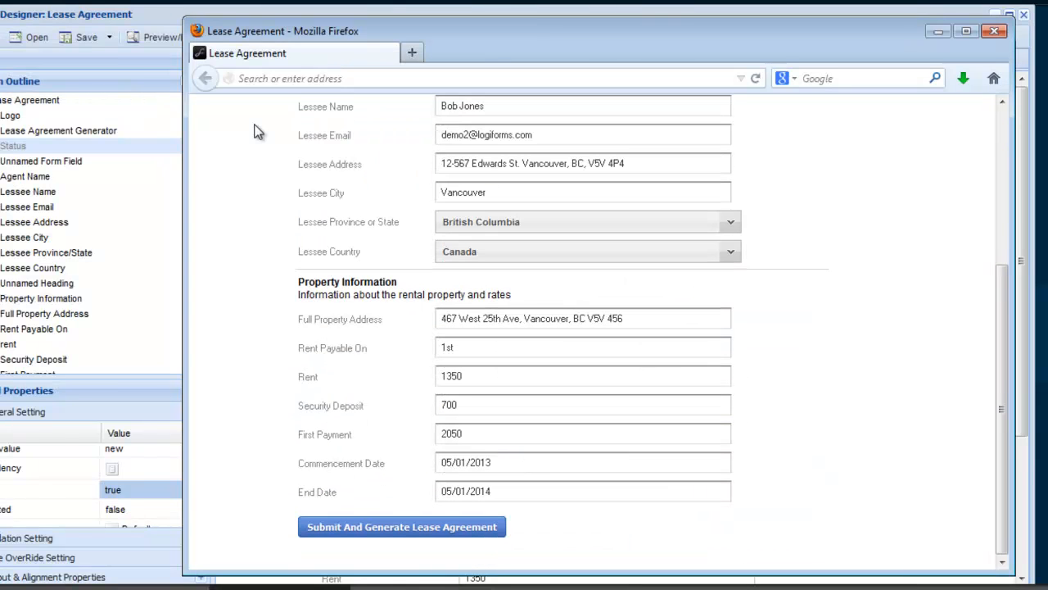
click(440, 525)
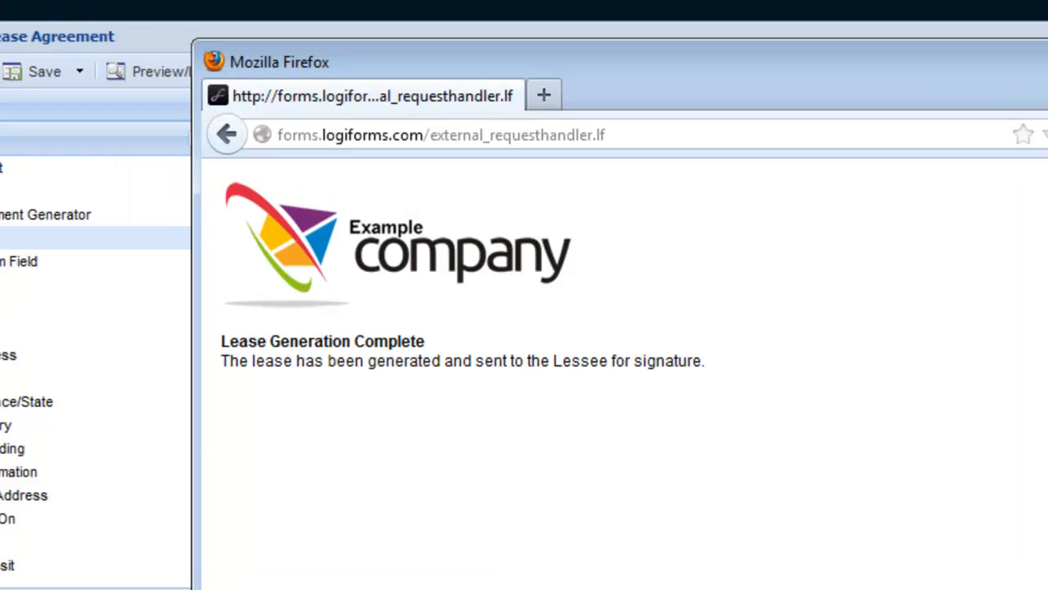
Step: Return to the form designer, open the form's database and examine the agreement columns of the submitted record
click(190, 256)
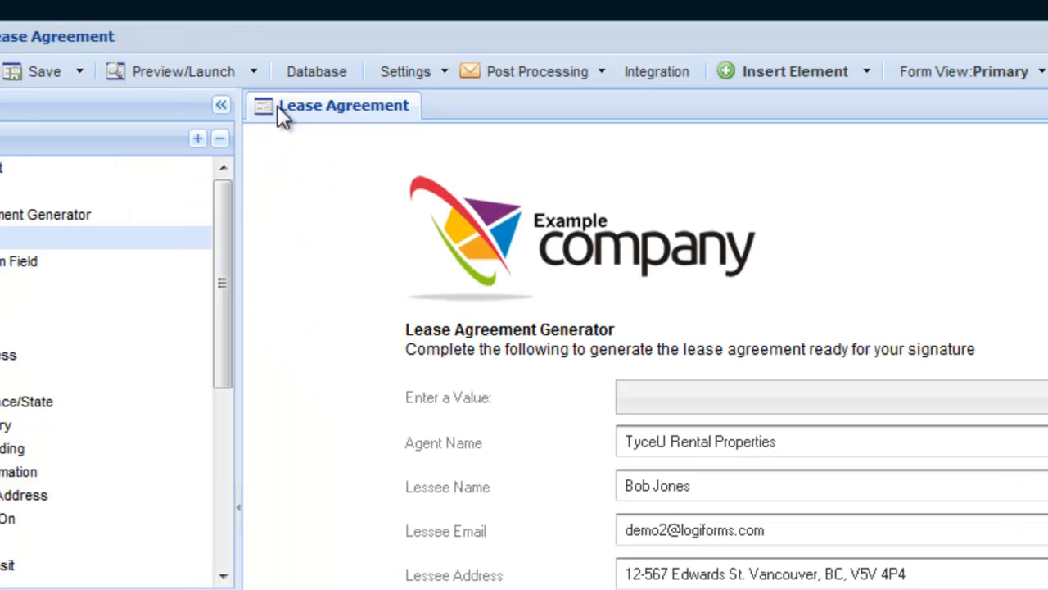
click(306, 71)
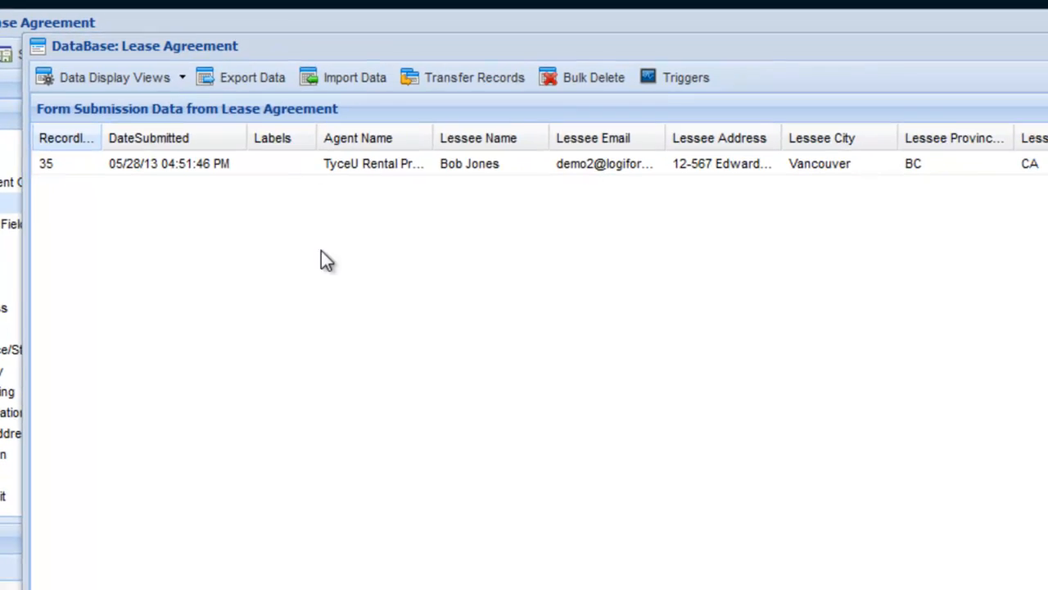
drag(390, 554, 936, 584)
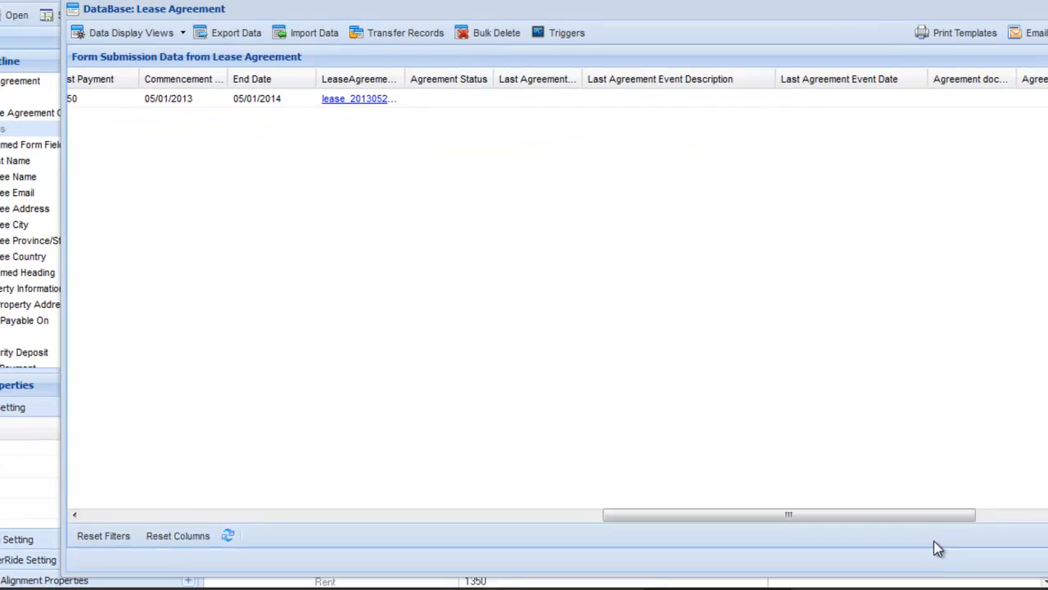
Step: Examine the debugging log of the Lease Agreement electronic signature profile, then return to the database
click(508, 574)
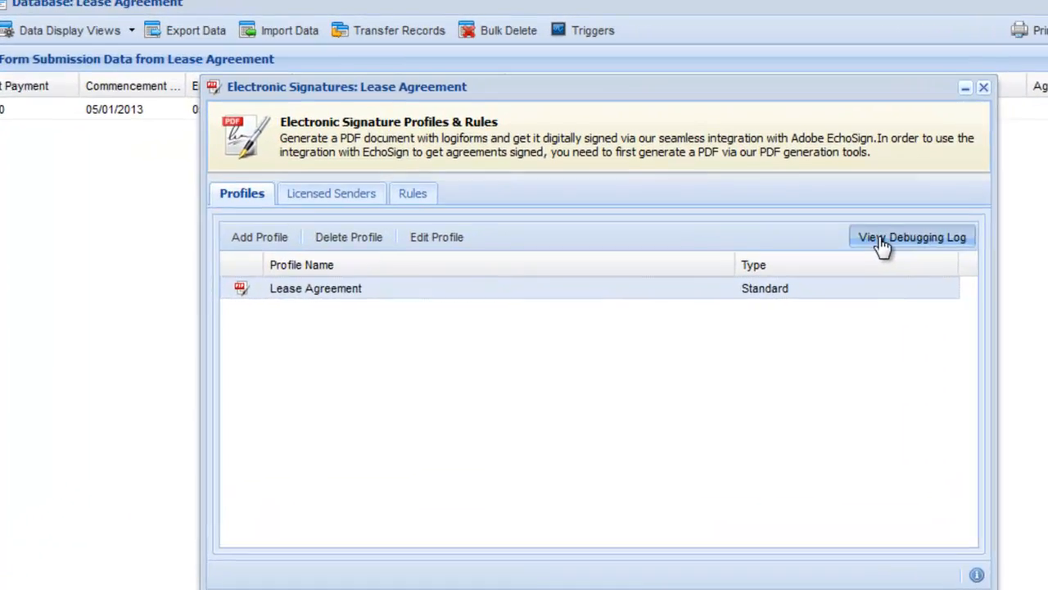
click(868, 196)
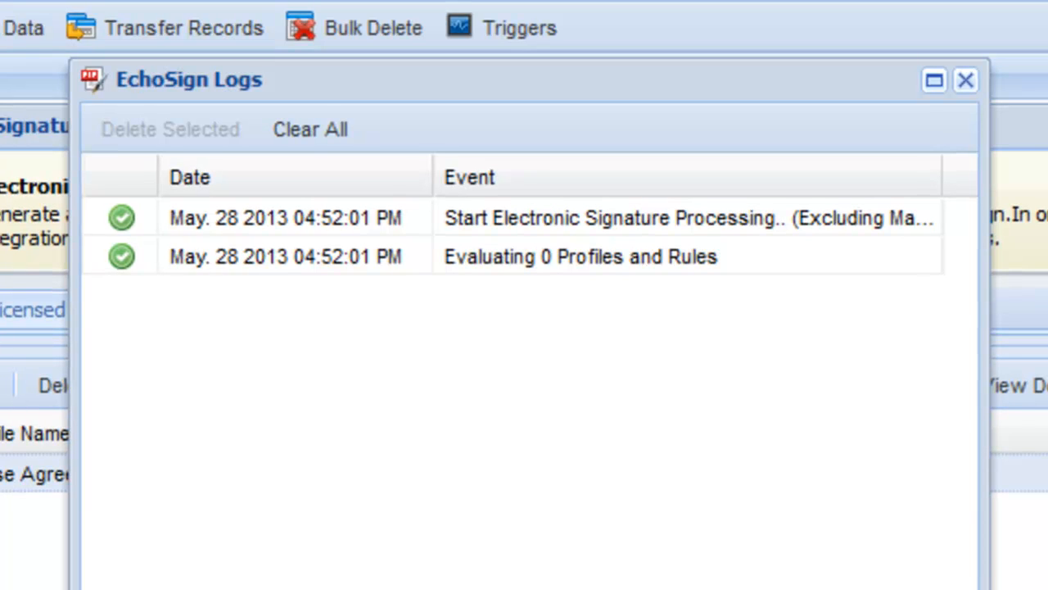
click(965, 79)
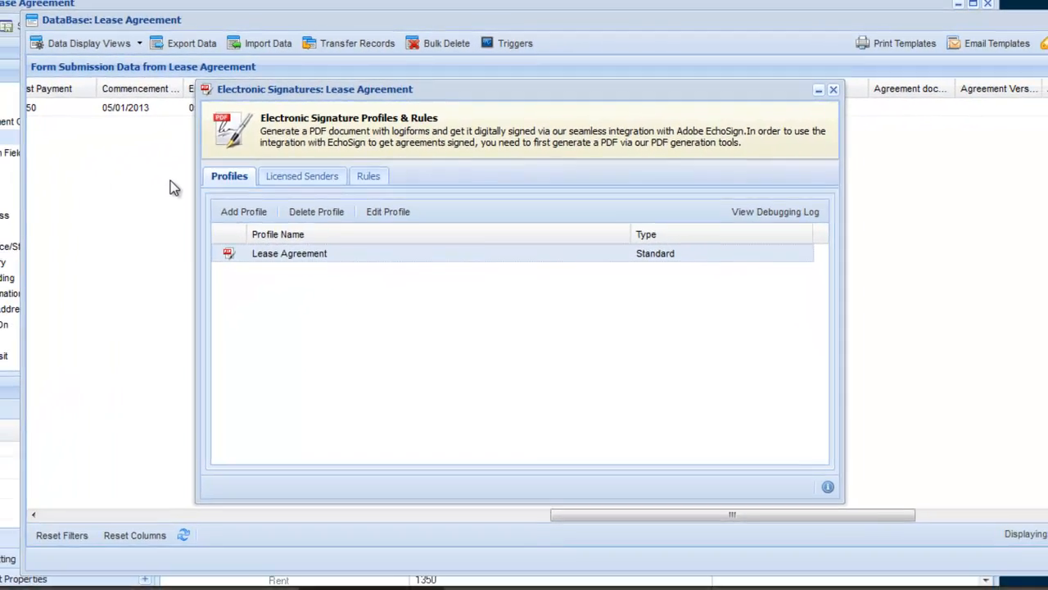
click(171, 180)
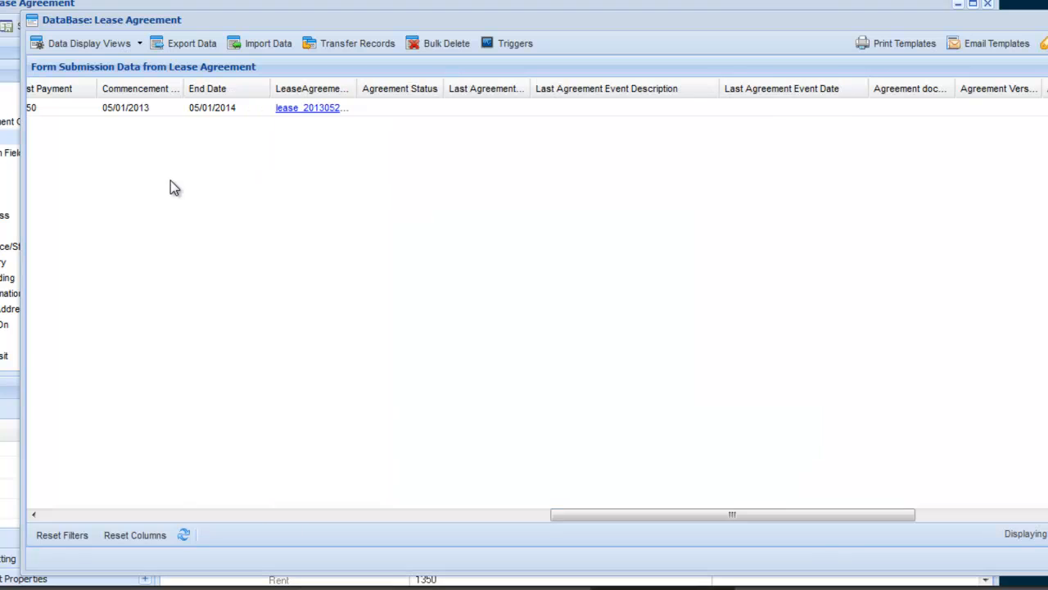
Step: Open the submitted lease record, set its Status to Approved and update the record
double_click(163, 110)
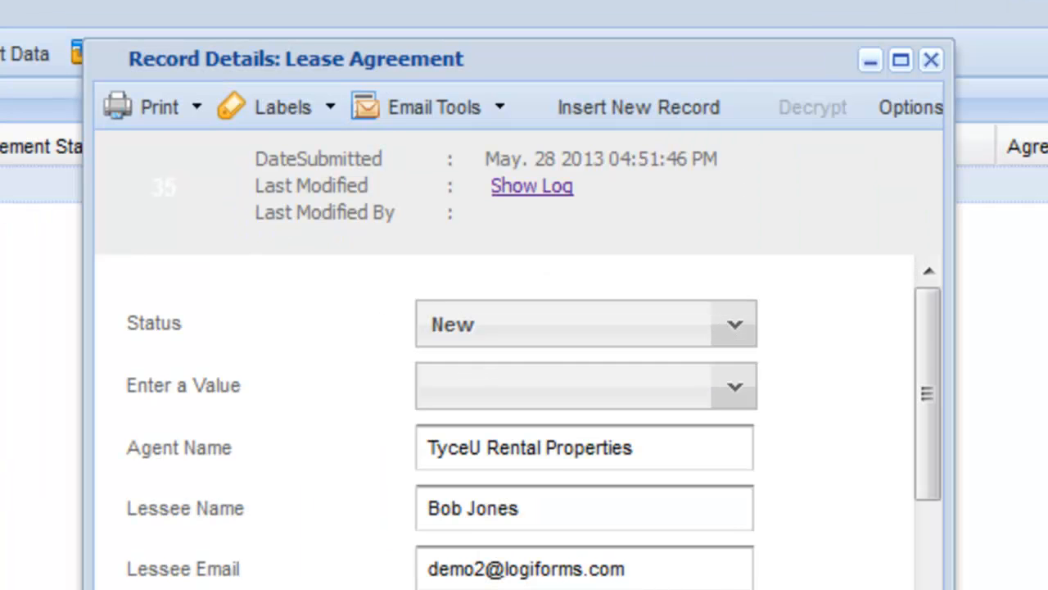
click(516, 328)
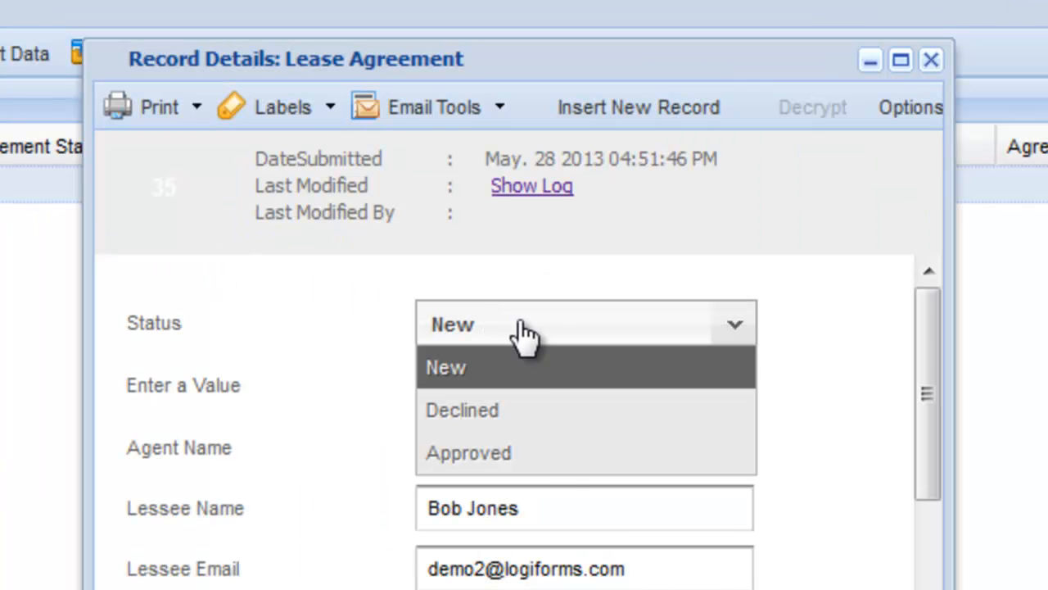
click(554, 458)
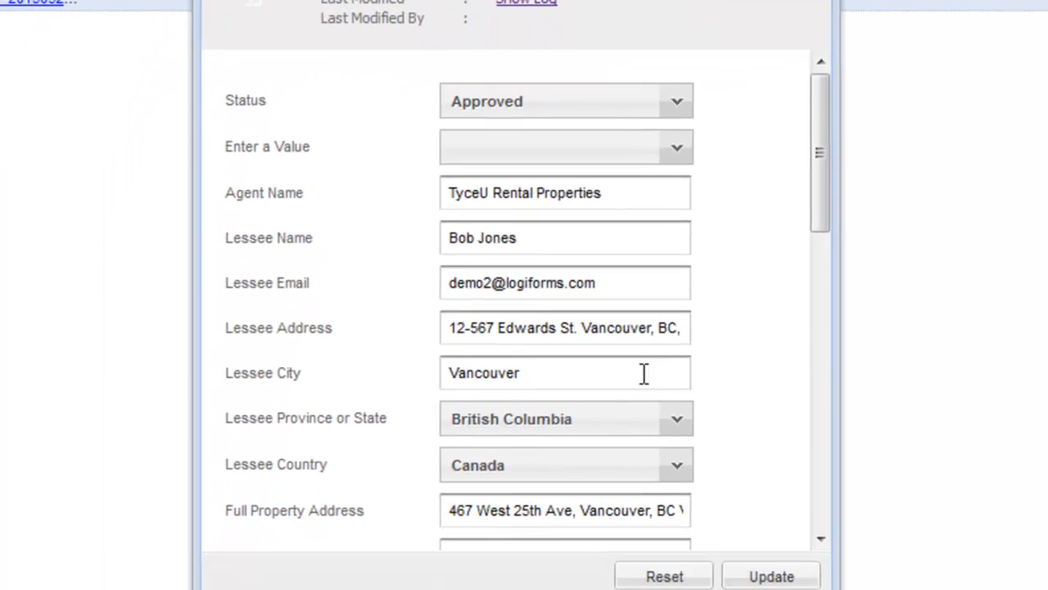
click(767, 577)
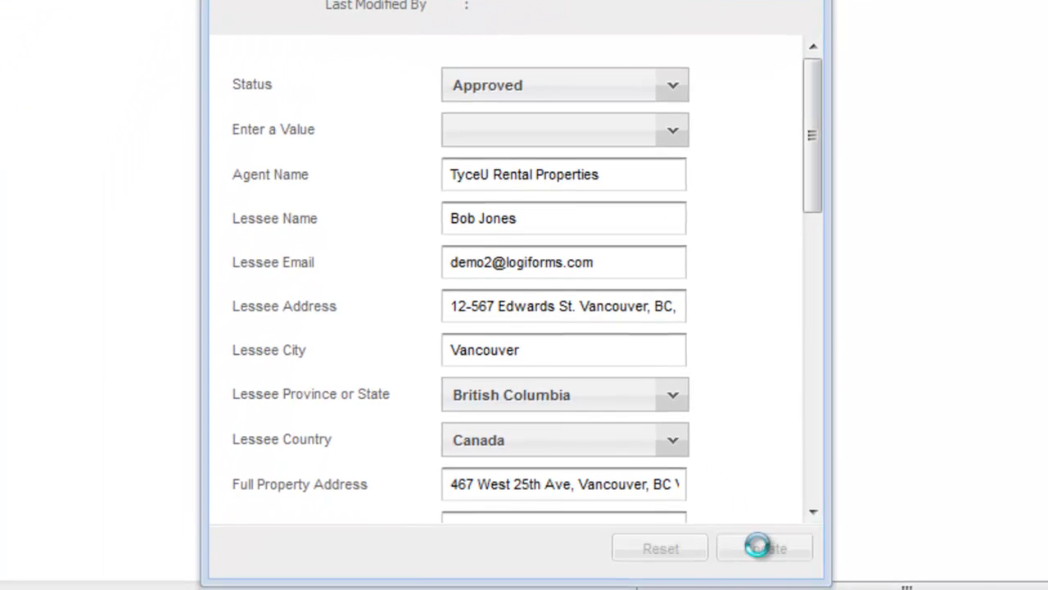
Step: Switch to SmarterMail and check the lessee's inbox for the lease agreement signature request
scroll(763, 455, down, 10)
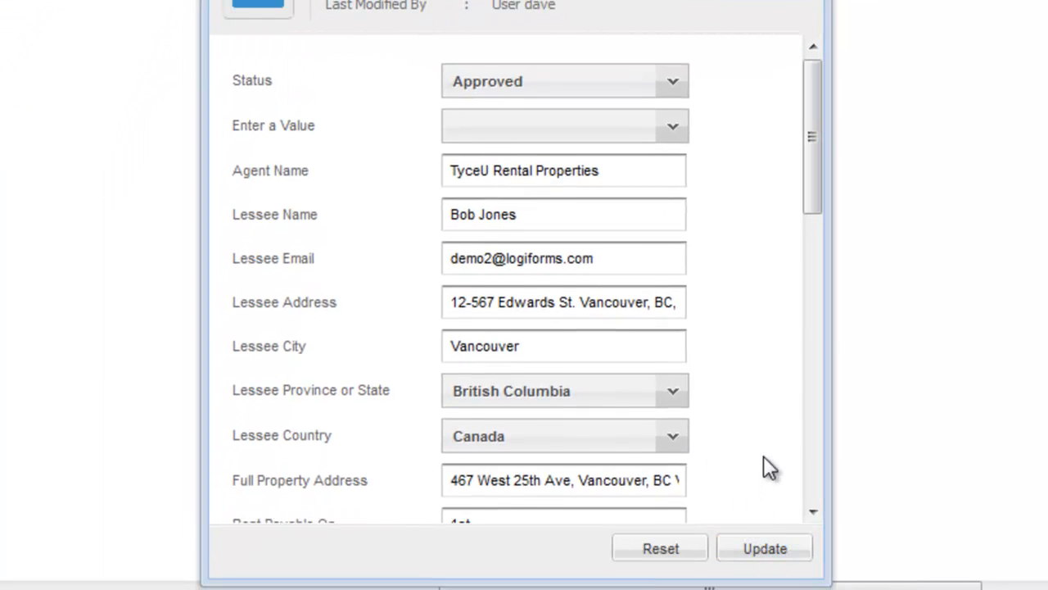
scroll(763, 457, down, 4)
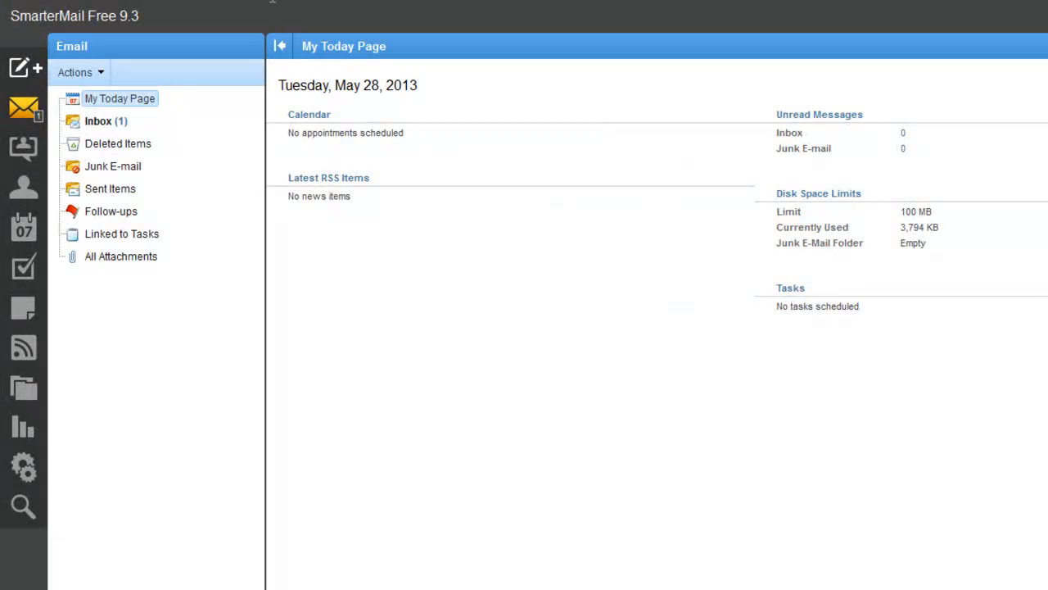
click(122, 121)
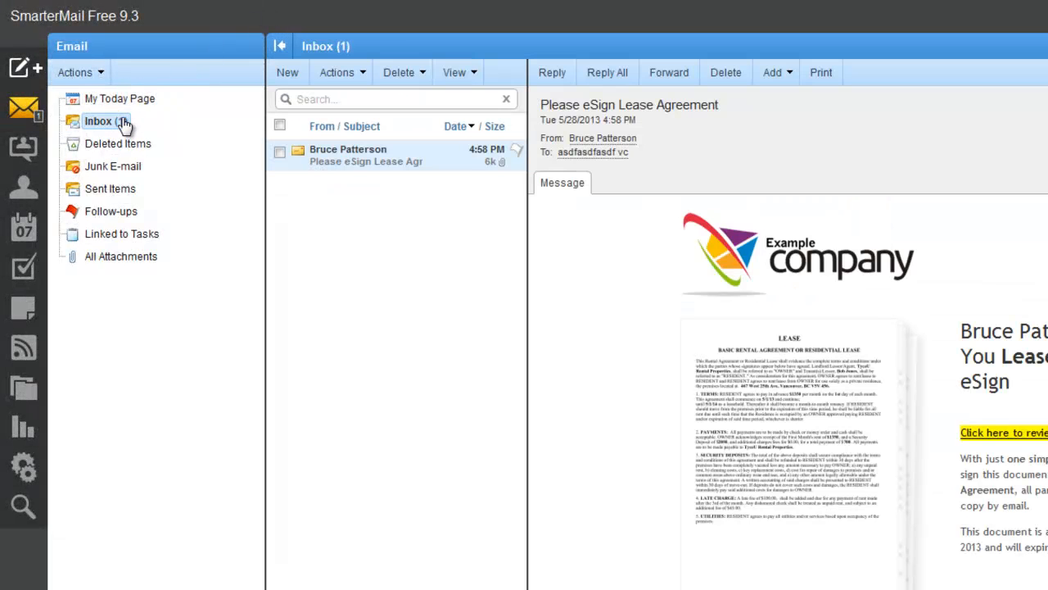